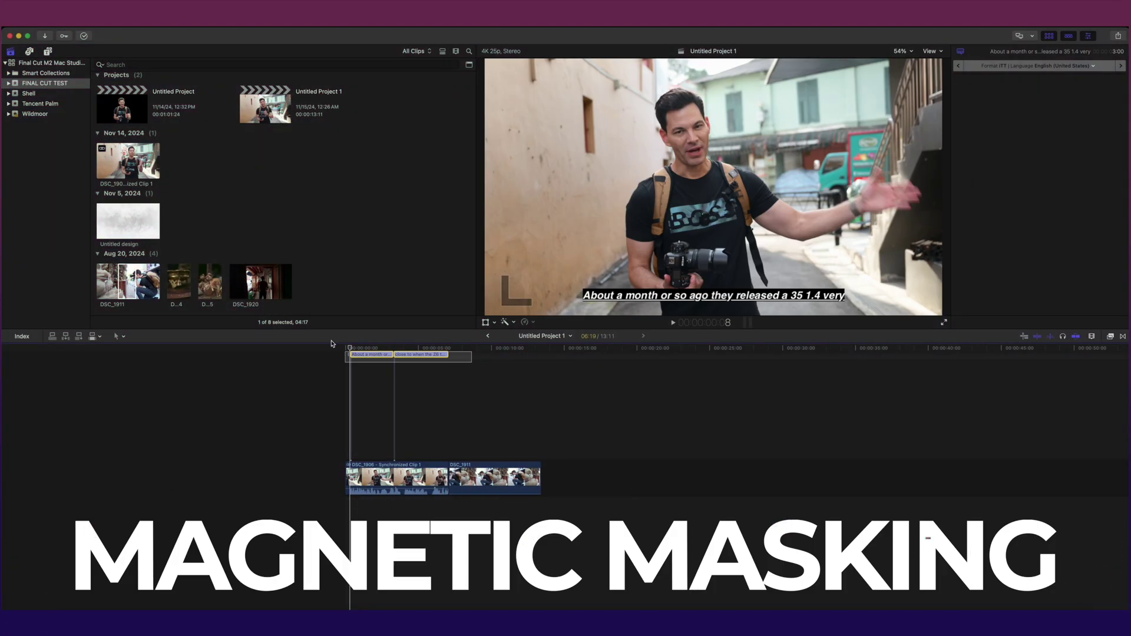
# Delete the two selected caption clips so only DSC_1906 and DSC_1911 remain
pyautogui.press('Delete')
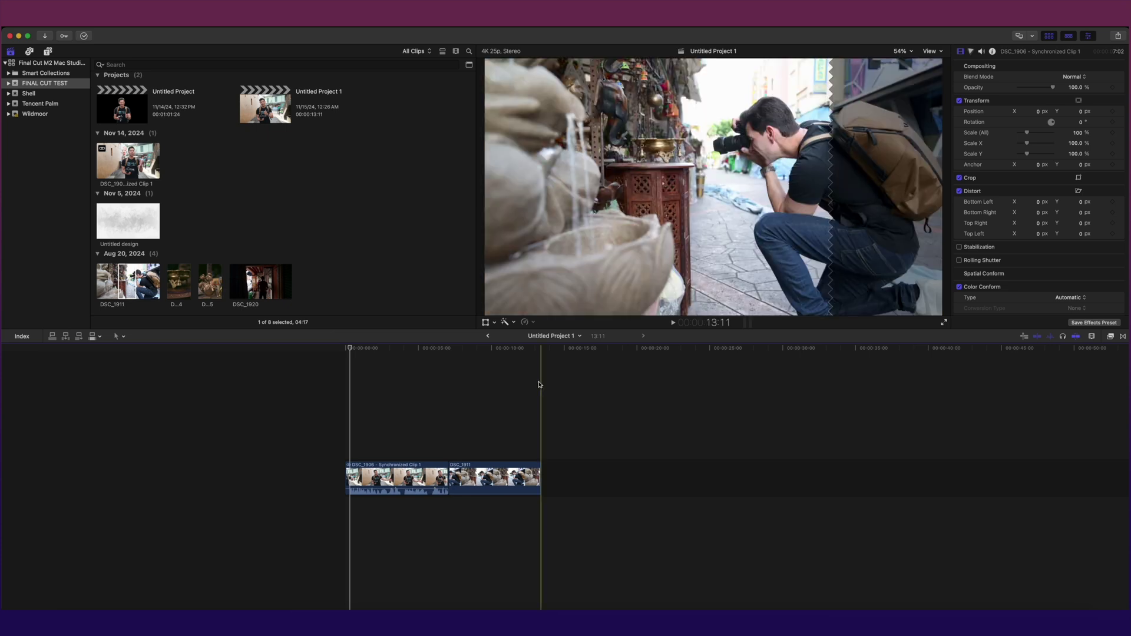
# Add a Magnetic Mask to DSC_1906 that selects the man and his outstretched hand
pyautogui.click(390, 476)
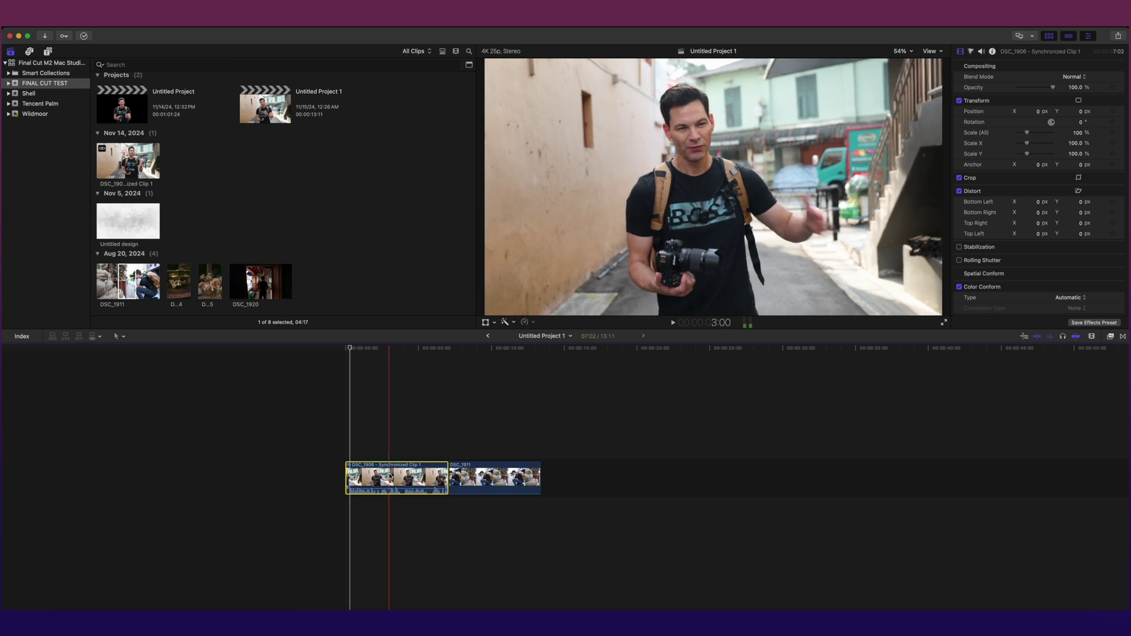
pyautogui.click(507, 322)
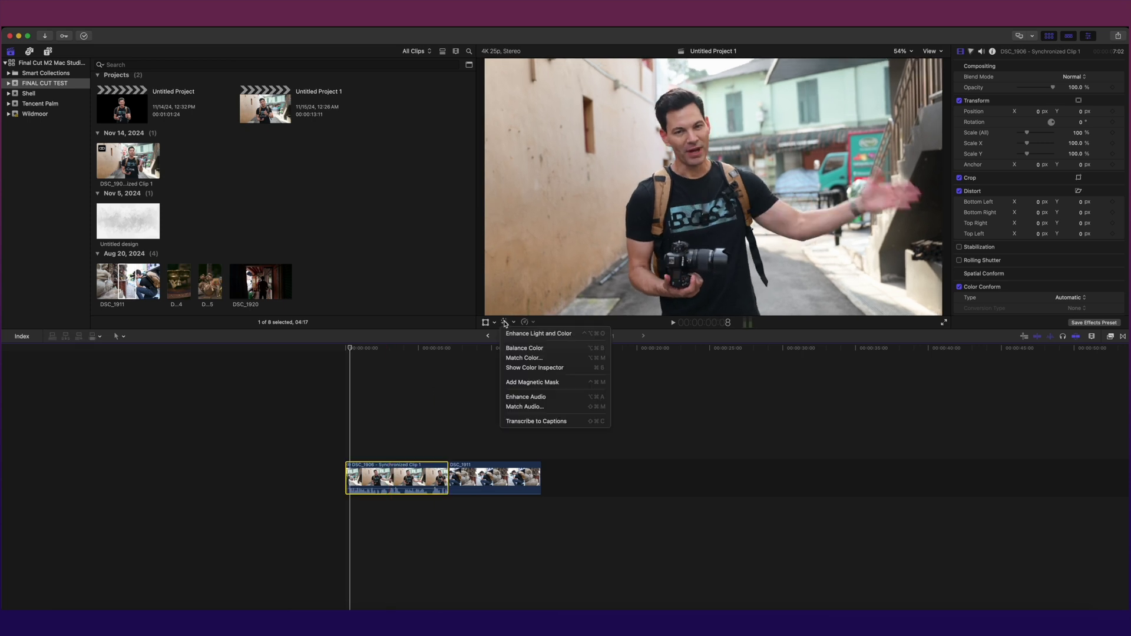
pyautogui.click(513, 383)
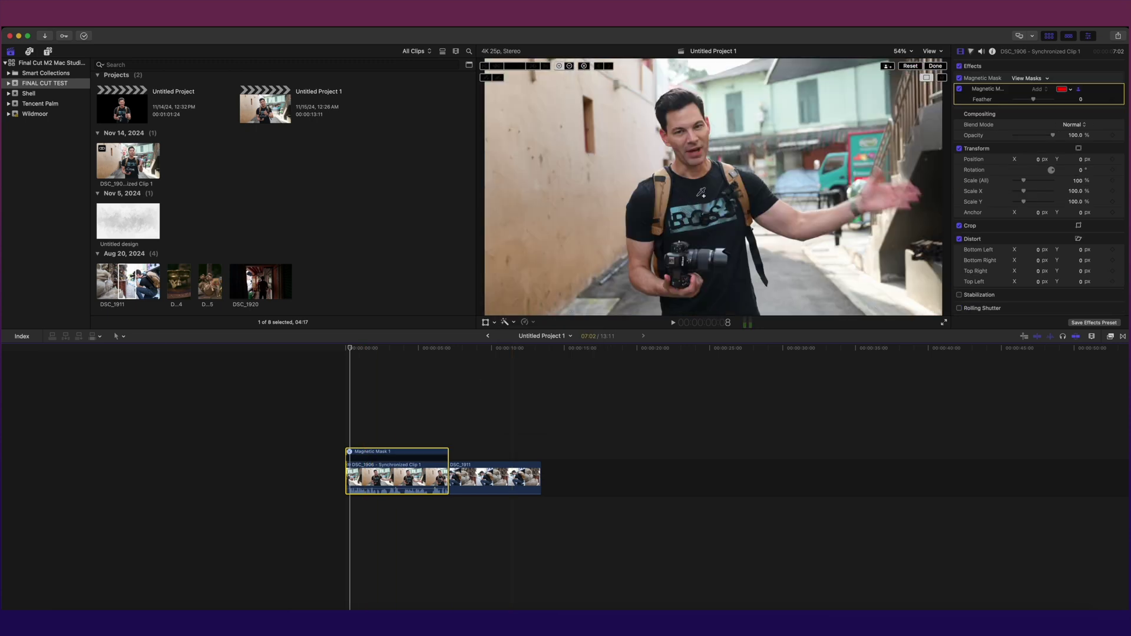
pyautogui.click(701, 192)
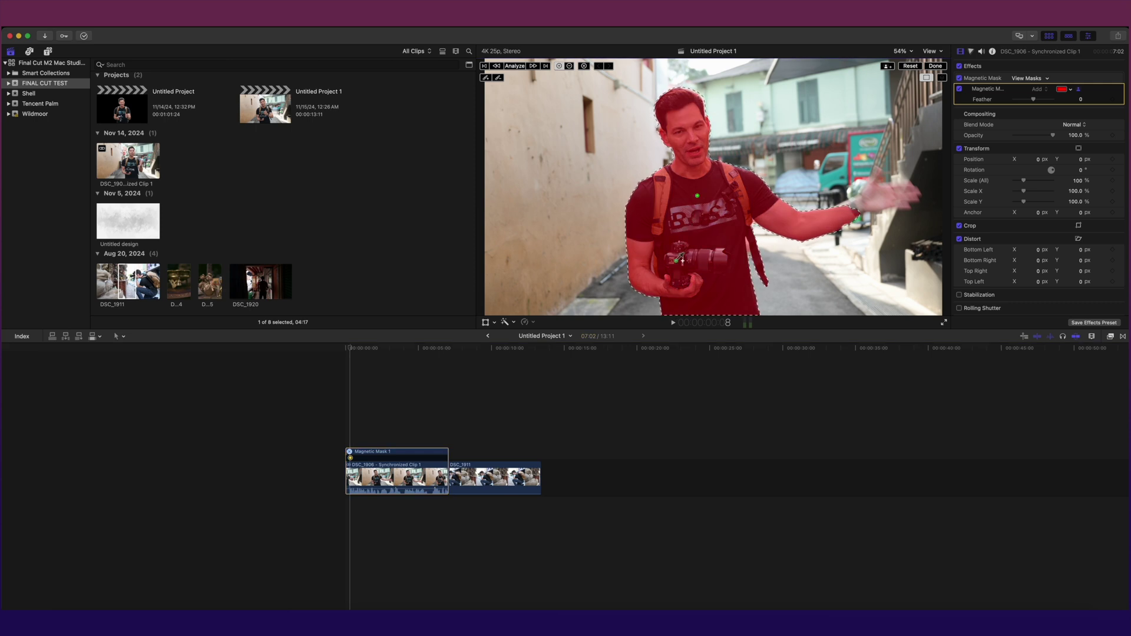
pyautogui.click(885, 194)
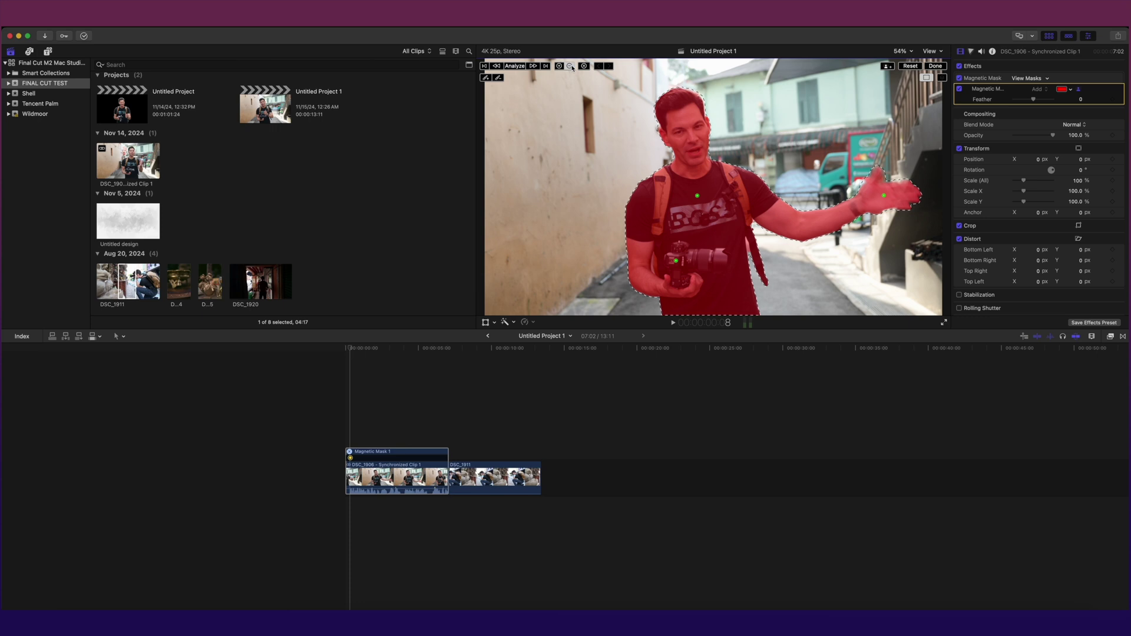
# At 150% zoom, brush the camera strap into the mask and the background by the arm out, then return to Fit
pyautogui.click(901, 51)
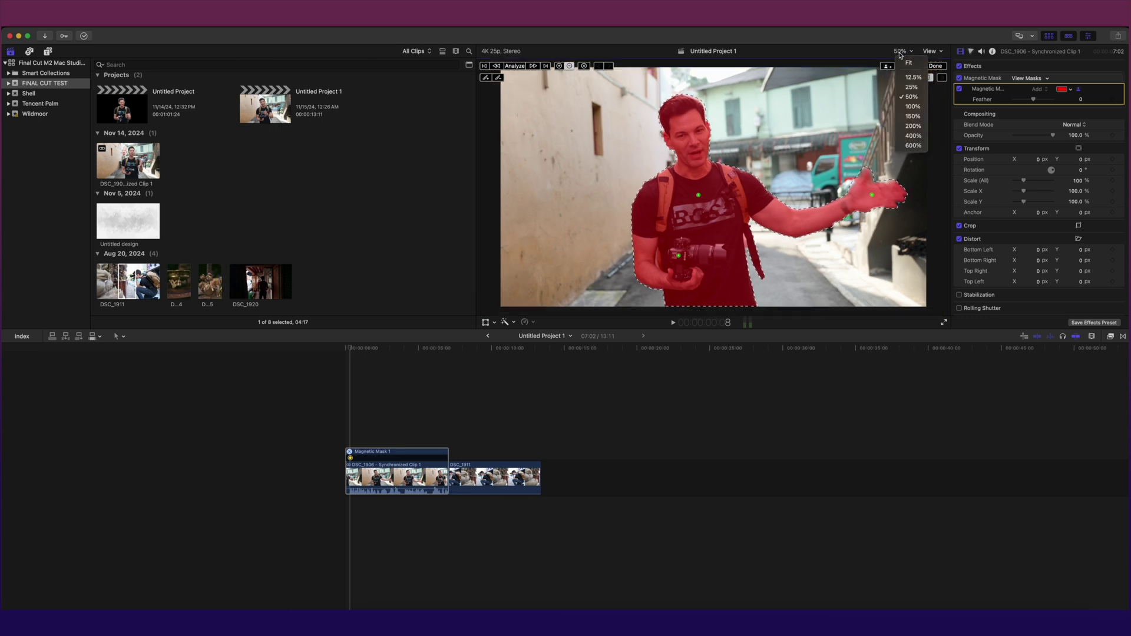
pyautogui.click(910, 117)
pyautogui.moveTo(934, 189); pyautogui.dragTo(934, 190)
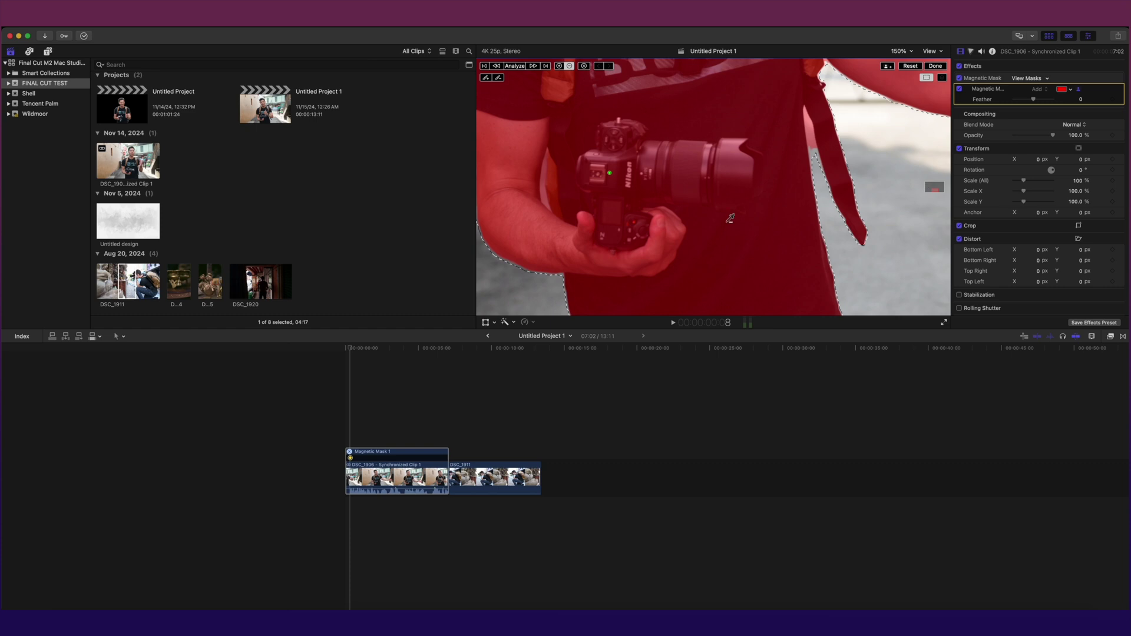
pyautogui.click(814, 128)
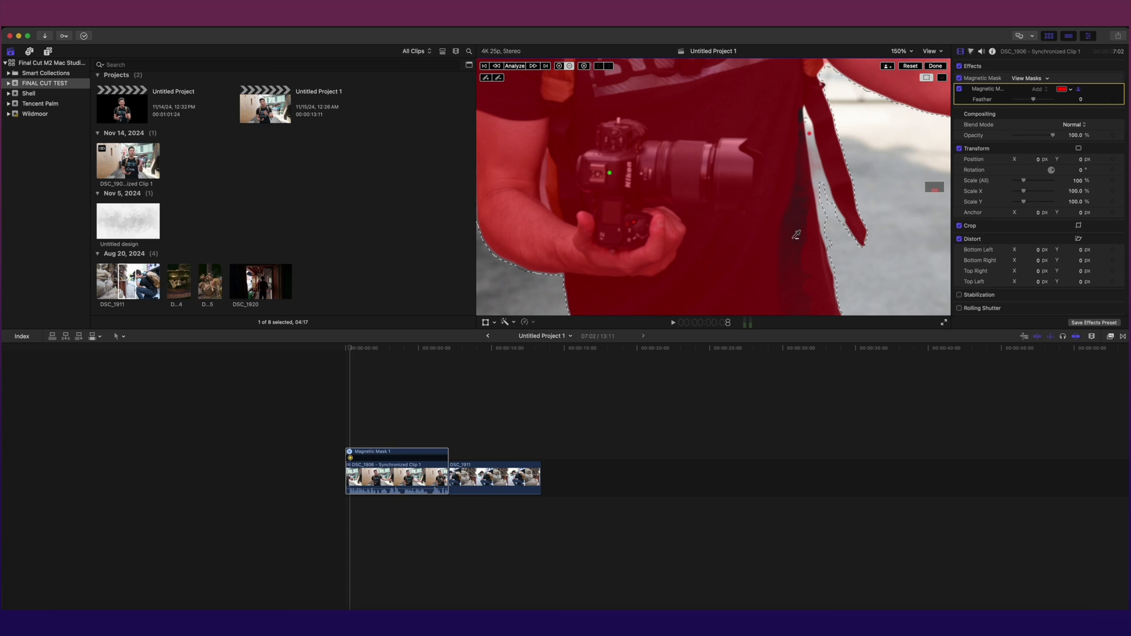
pyautogui.click(486, 77)
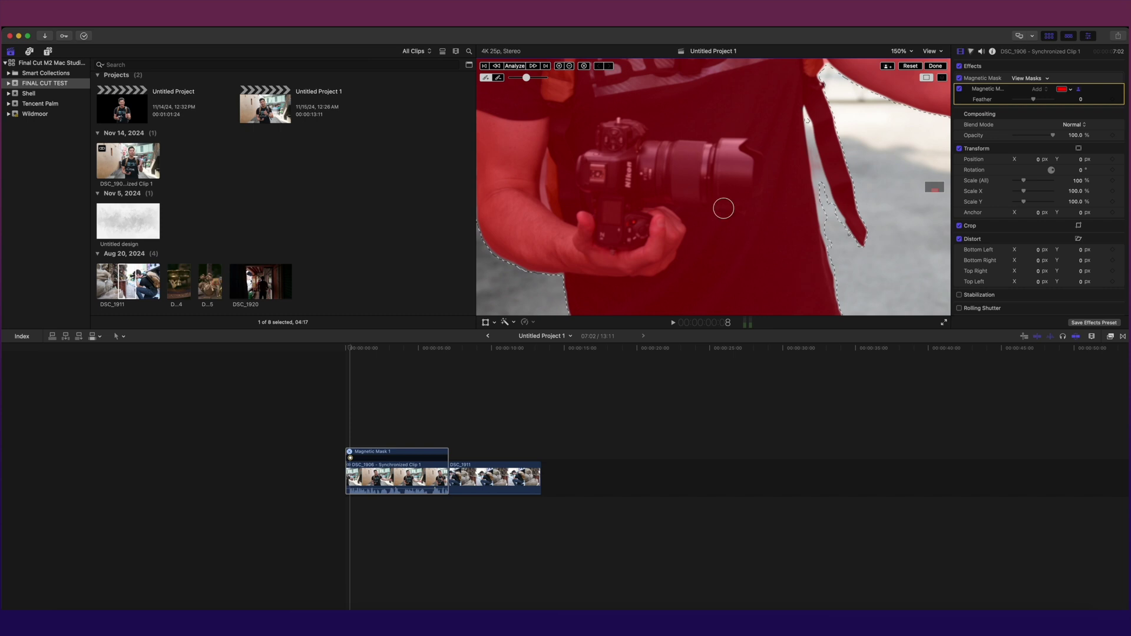
pyautogui.click(569, 66)
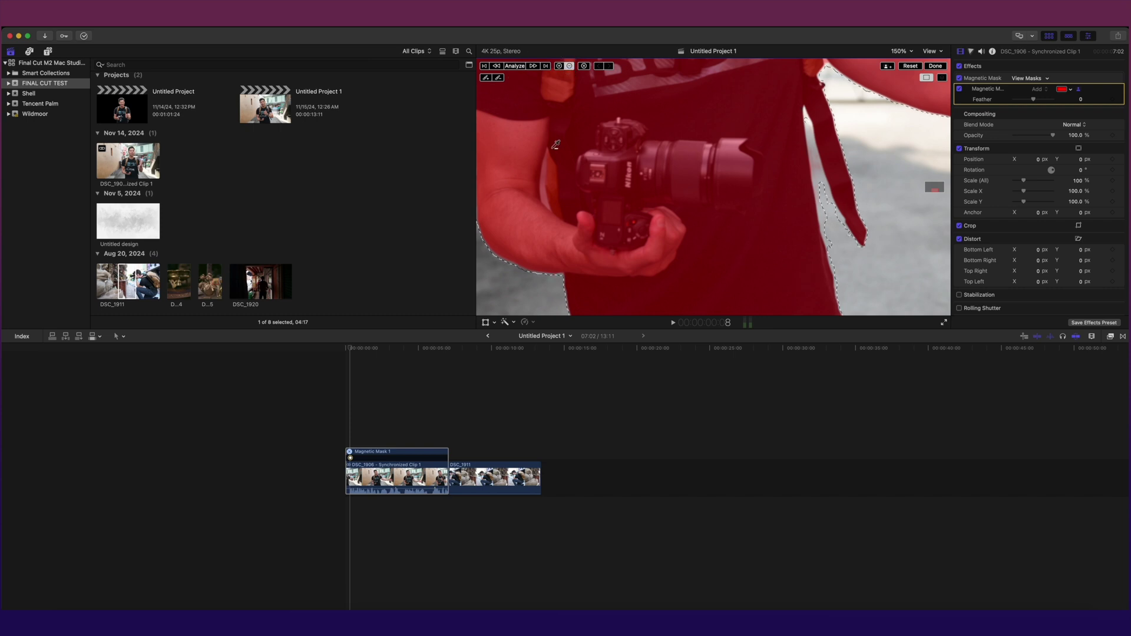
pyautogui.click(548, 169)
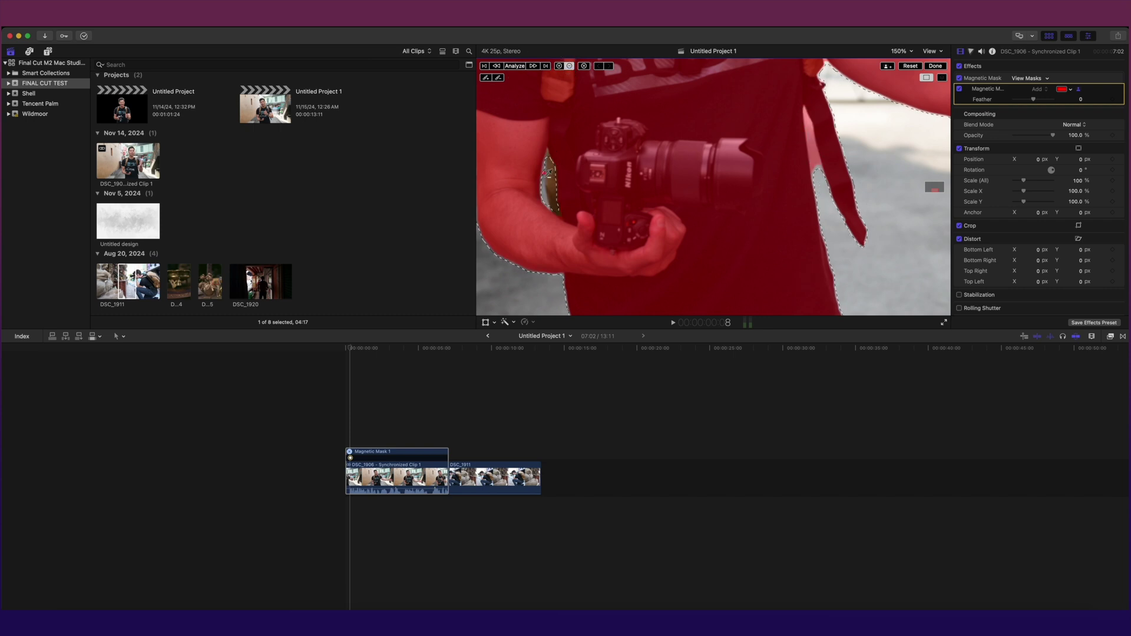
pyautogui.click(900, 51)
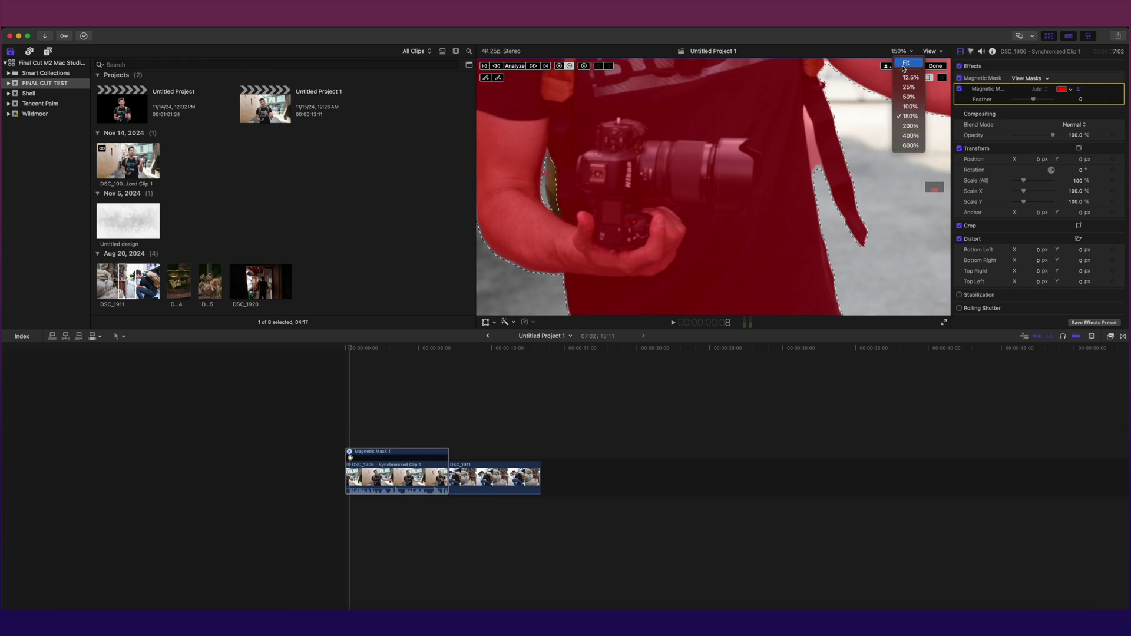
pyautogui.click(904, 65)
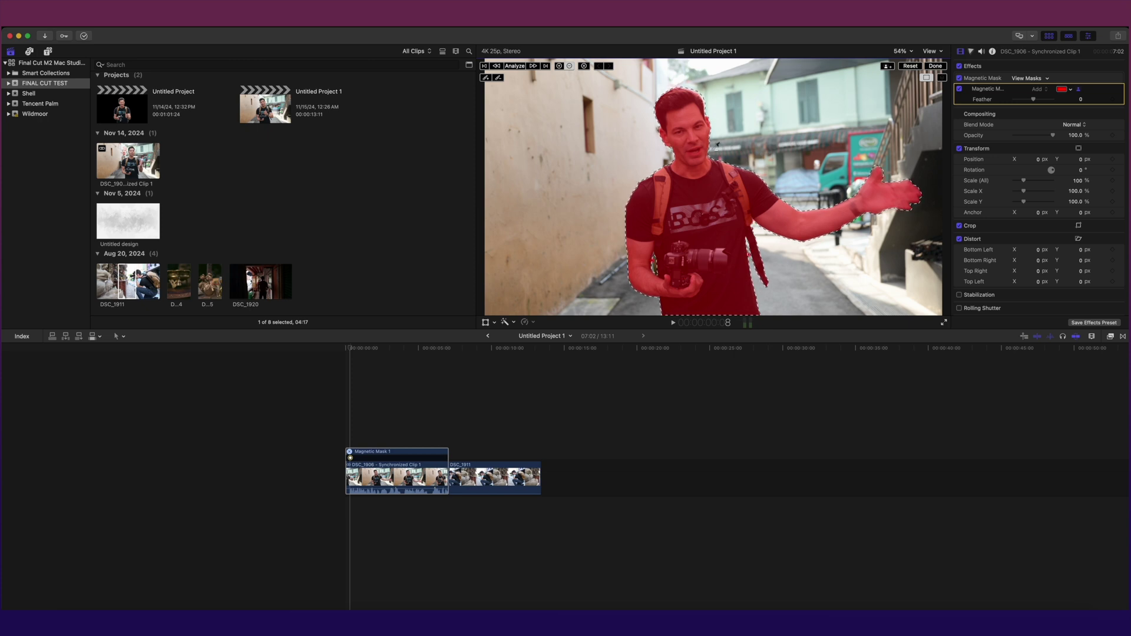
# Analyze and finish the magnetic mask, then set its Feather to -100
pyautogui.click(515, 66)
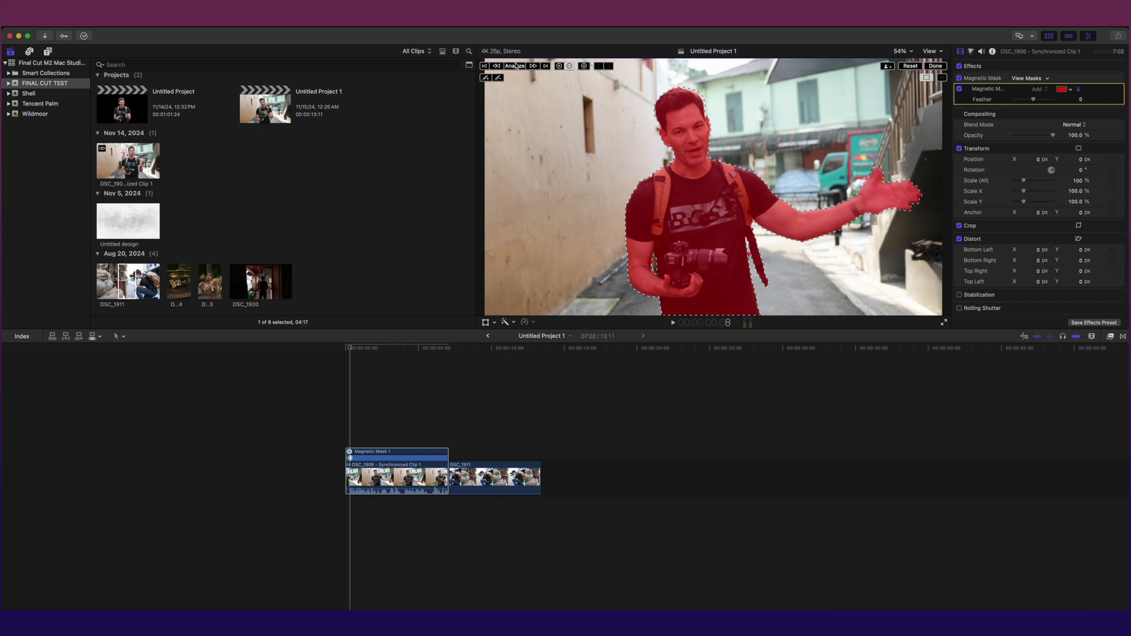
pyautogui.click(935, 65)
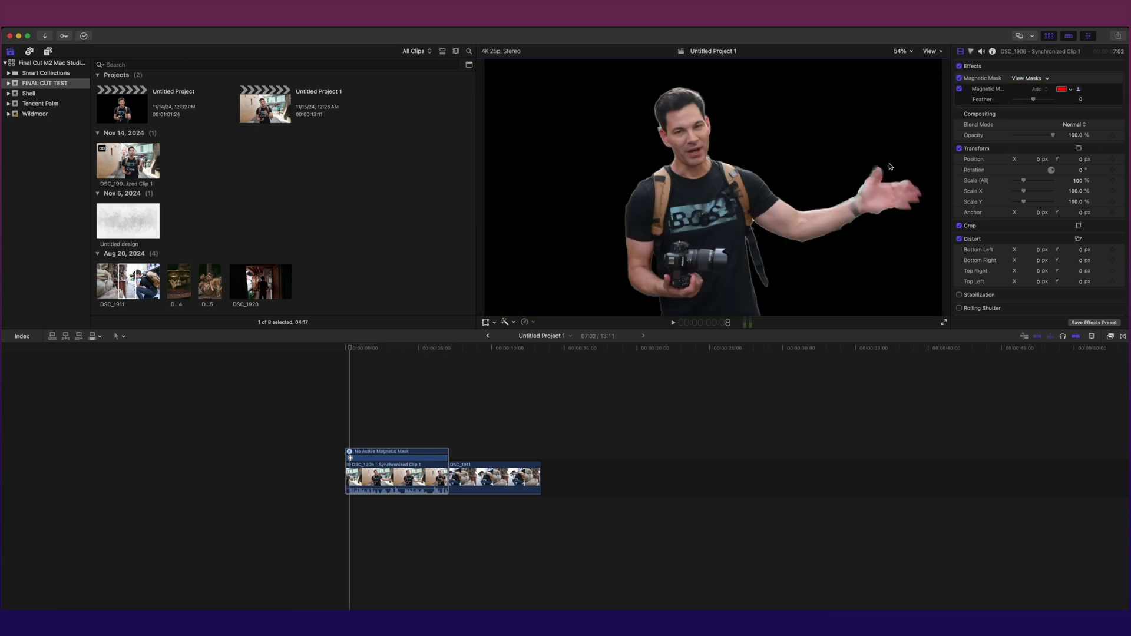
pyautogui.moveTo(1034, 100); pyautogui.dragTo(1009, 102)
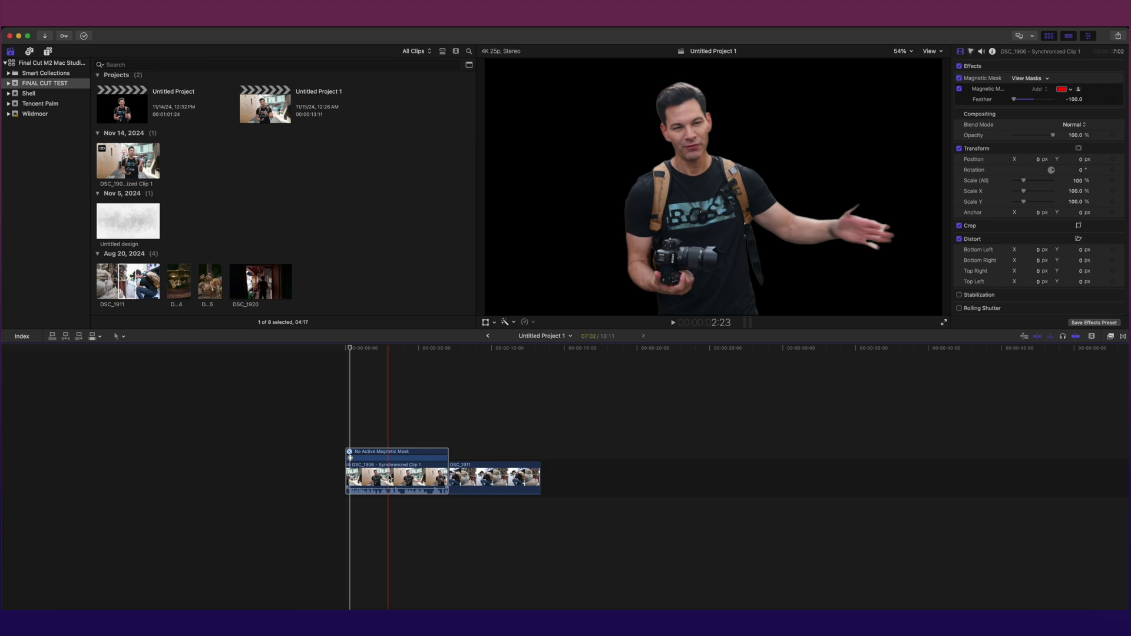
# Duplicate DSC_1906 below, disable its mask, and grade it: Contrast 16, Highlights -100, Highlights Warmth 16
pyautogui.moveTo(389, 479); pyautogui.dragTo(389, 516)
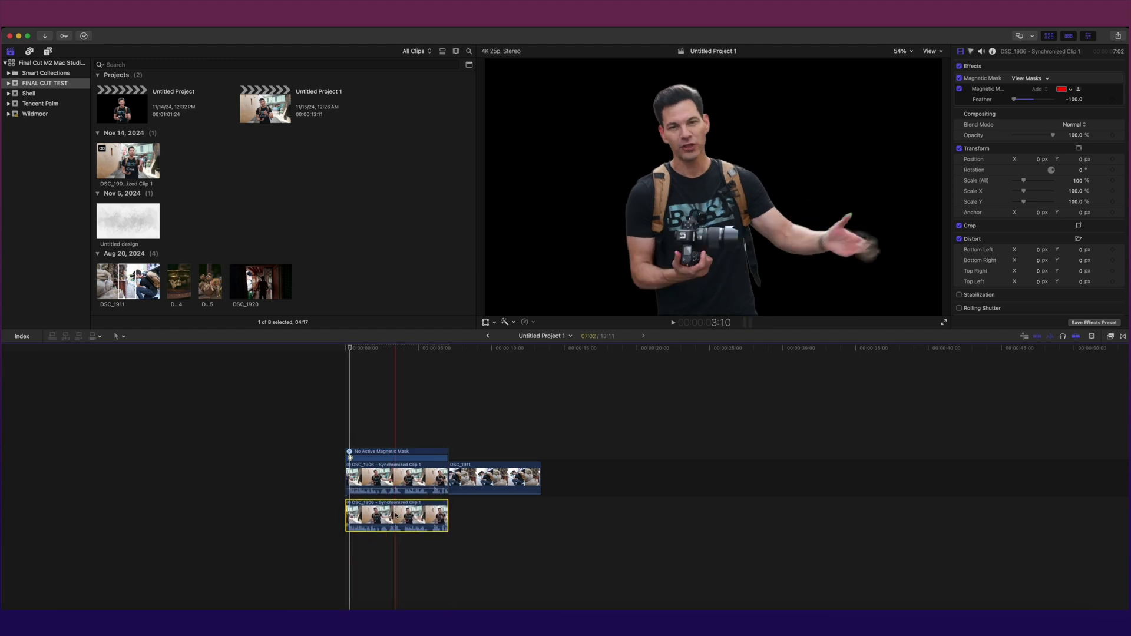
pyautogui.click(960, 78)
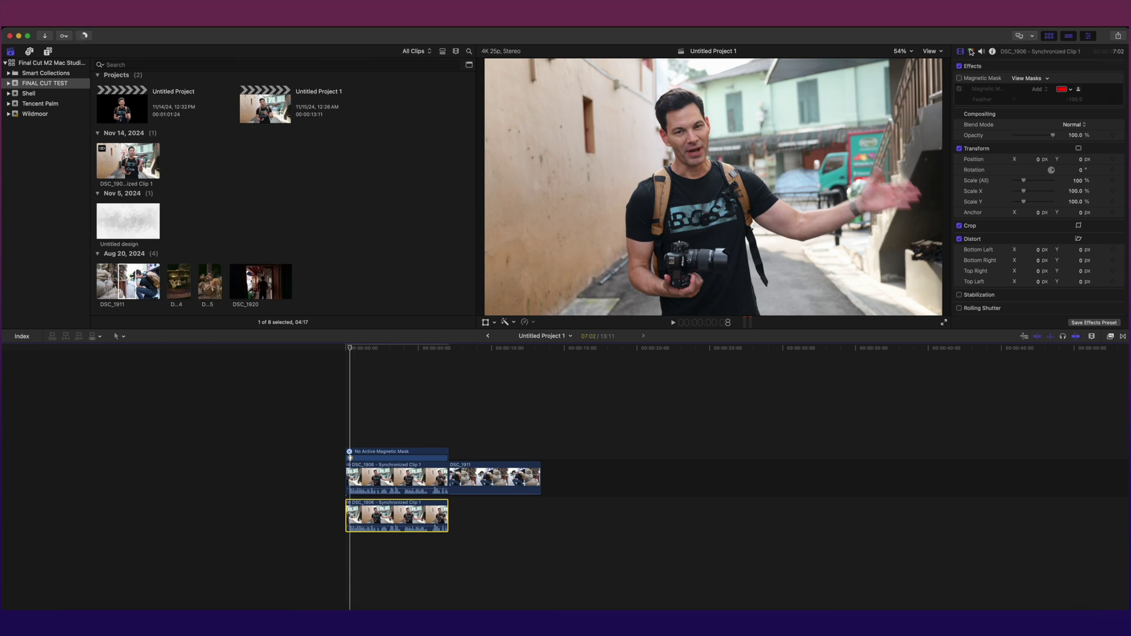
pyautogui.click(970, 52)
pyautogui.click(1033, 119)
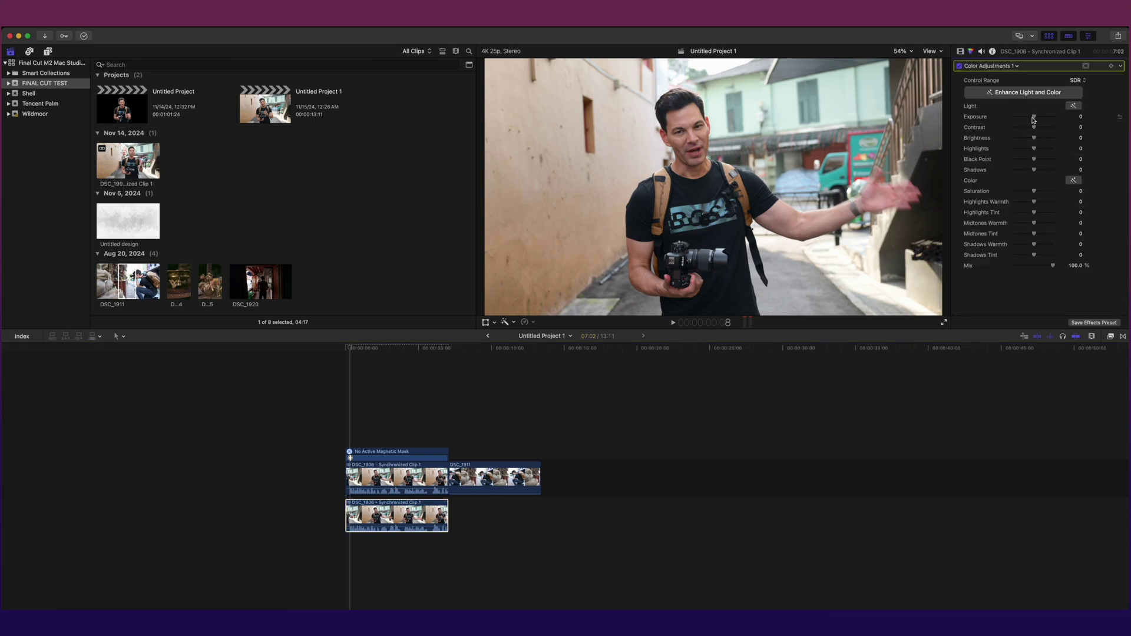
pyautogui.moveTo(1033, 128); pyautogui.dragTo(1031, 162)
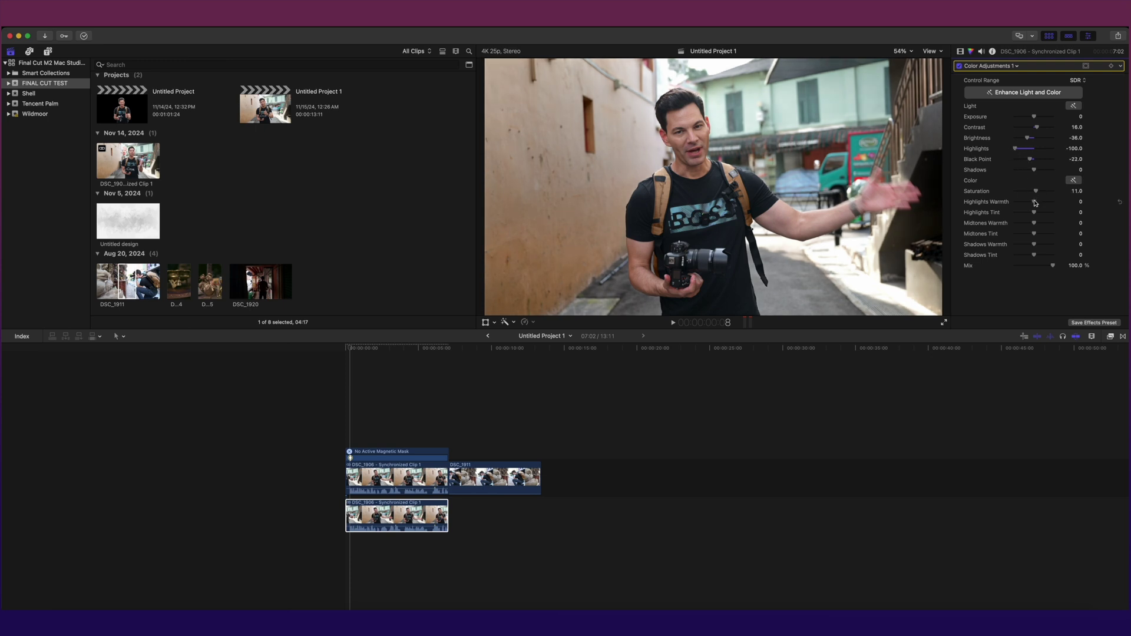
pyautogui.moveTo(1035, 205); pyautogui.dragTo(1038, 206)
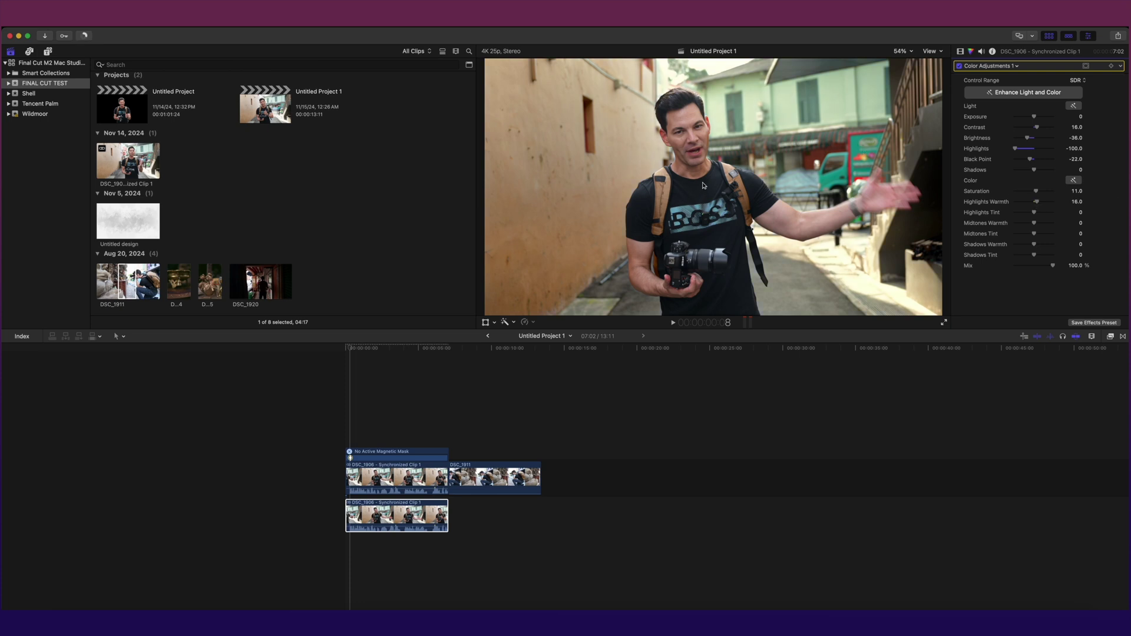
# Grade the masked clip to Contrast 11, Black Point -18, Saturation 10, Highlights Warmth 10, then preview it
pyautogui.click(397, 477)
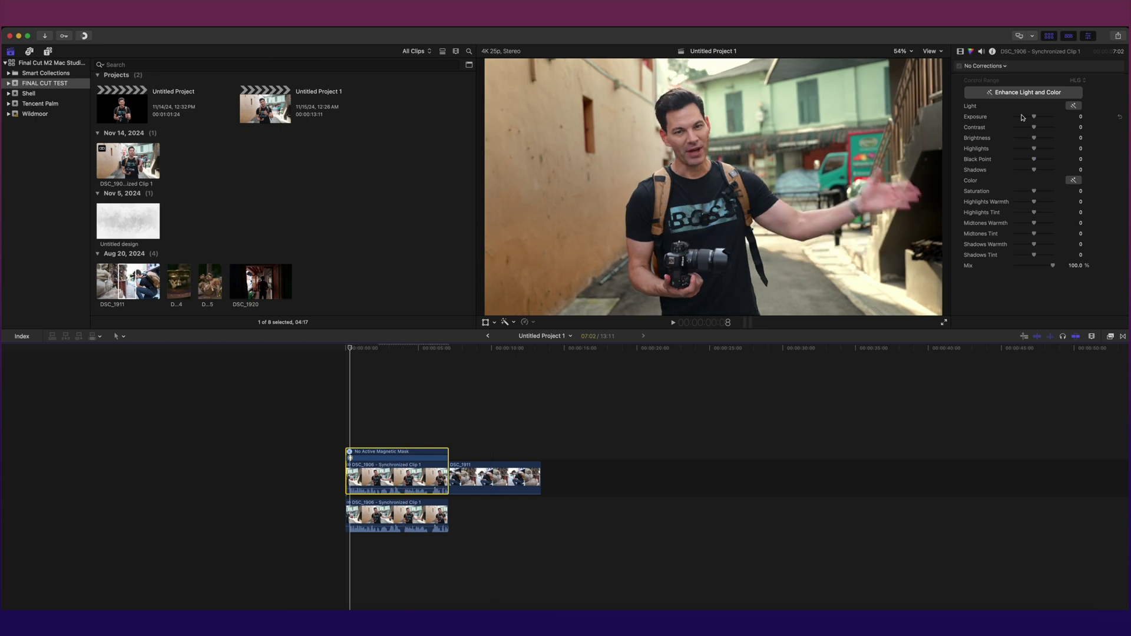
pyautogui.moveTo(1034, 127); pyautogui.dragTo(1036, 129)
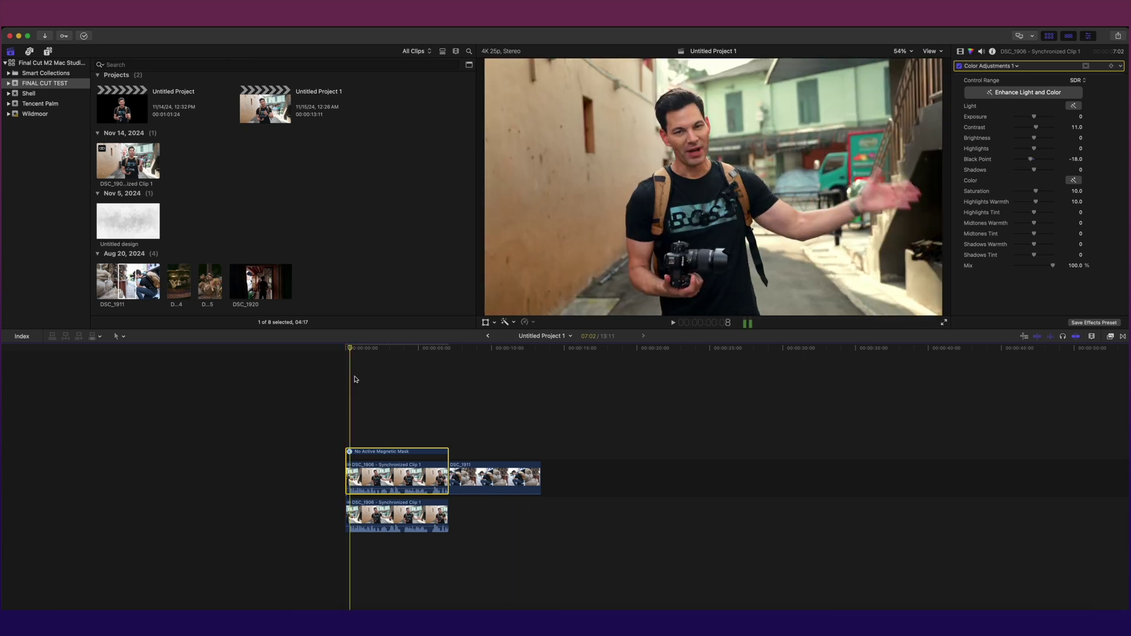
pyautogui.press('space')
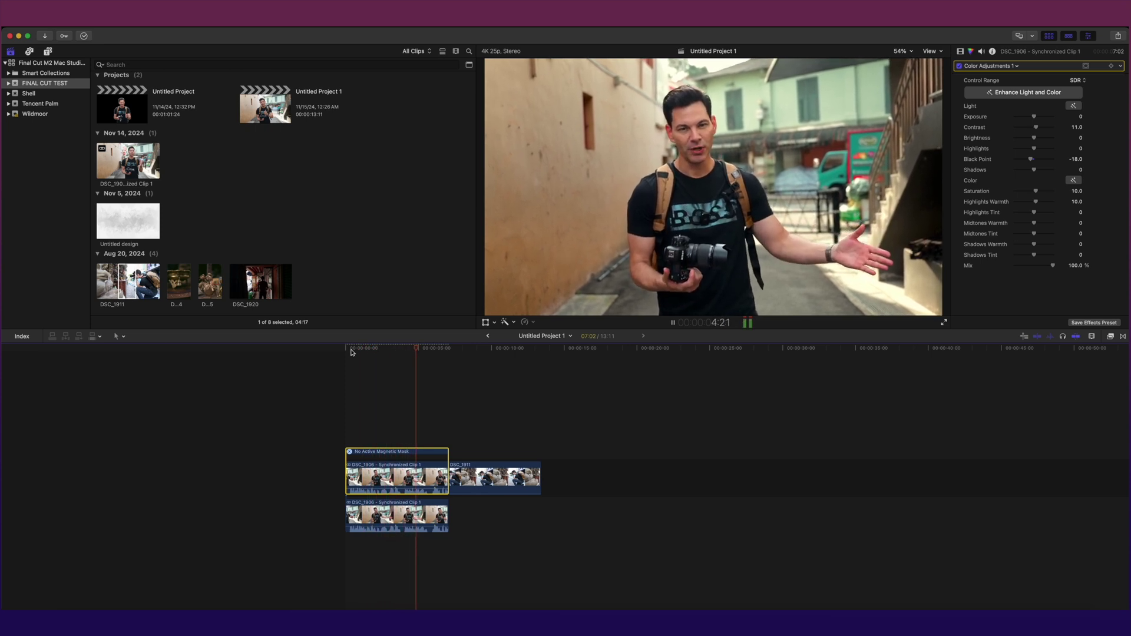
pyautogui.press('space')
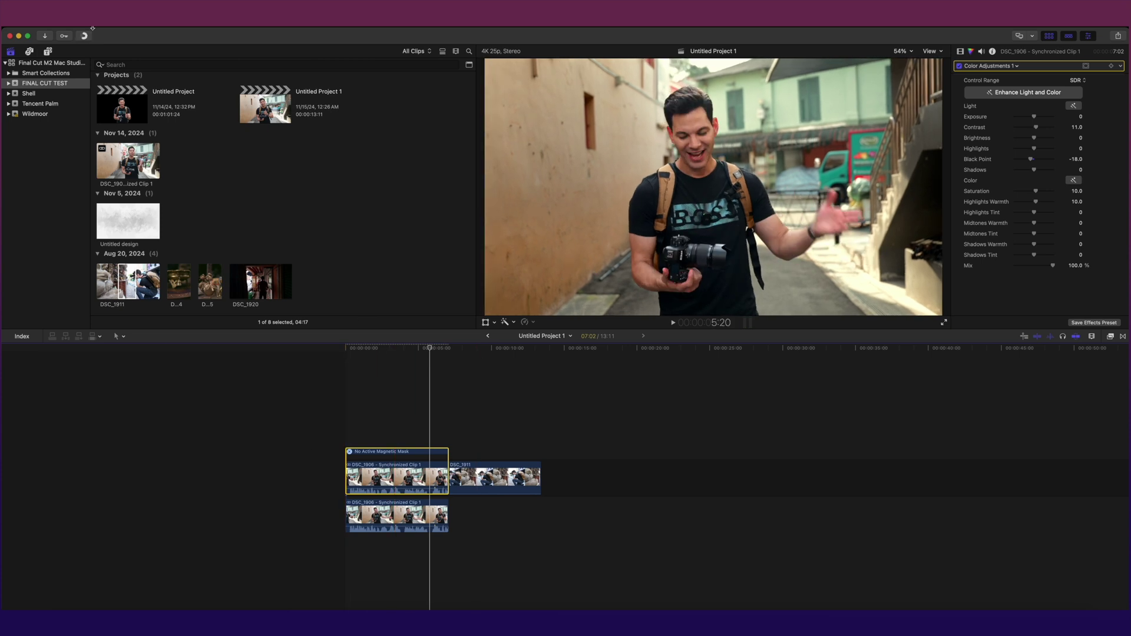
# Add the Black Bold Titles 12 title over the first clip and scrub through it
pyautogui.click(47, 51)
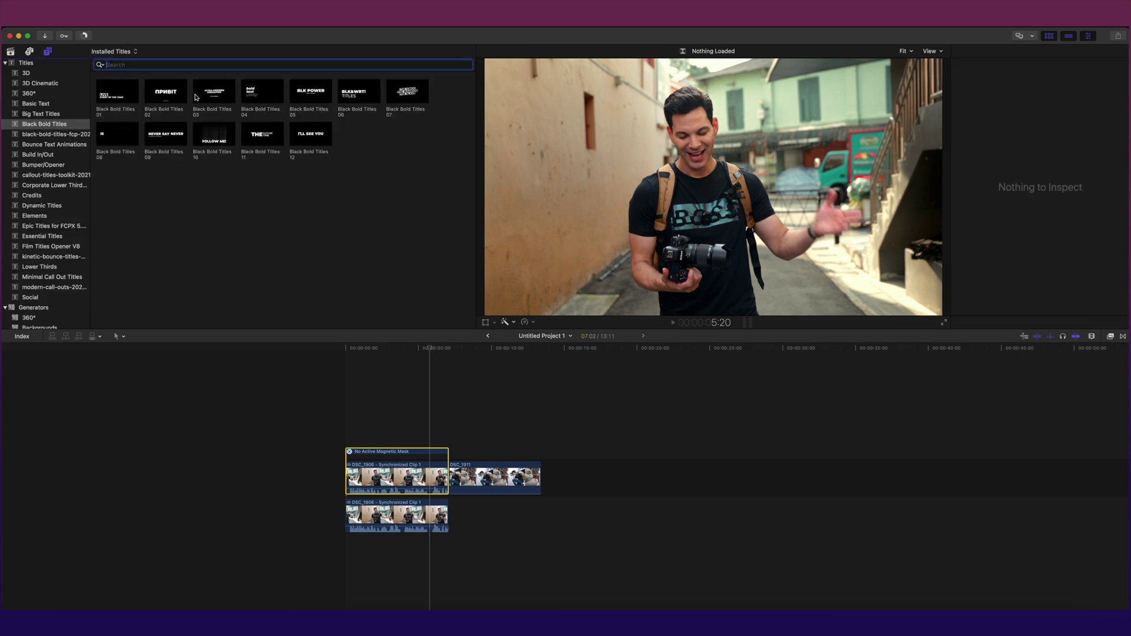
pyautogui.moveTo(313, 133); pyautogui.dragTo(365, 500)
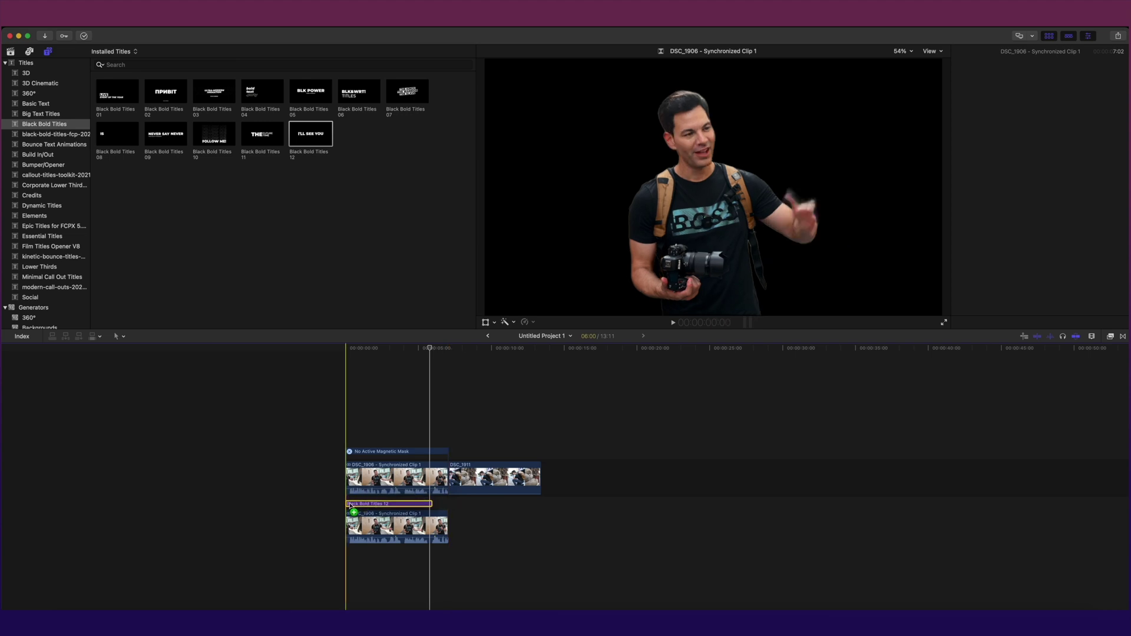
pyautogui.moveTo(429, 348); pyautogui.dragTo(386, 353)
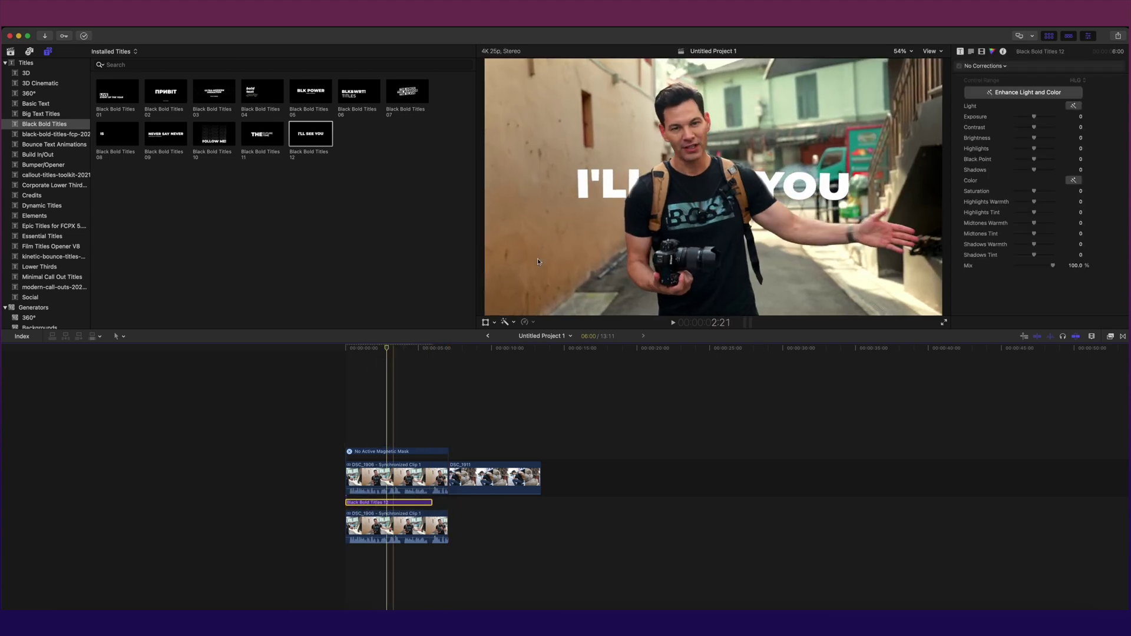
# Enlarge the I'LL SEE YOU title, move it near the top, and play it back
pyautogui.click(485, 323)
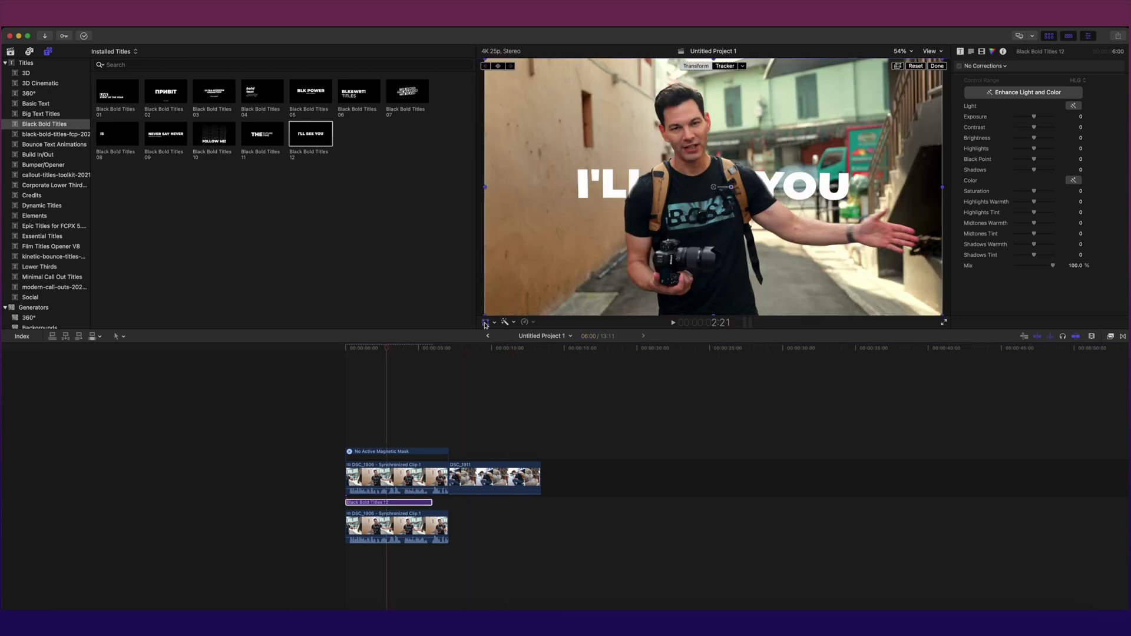
pyautogui.moveTo(486, 319); pyautogui.dragTo(462, 328)
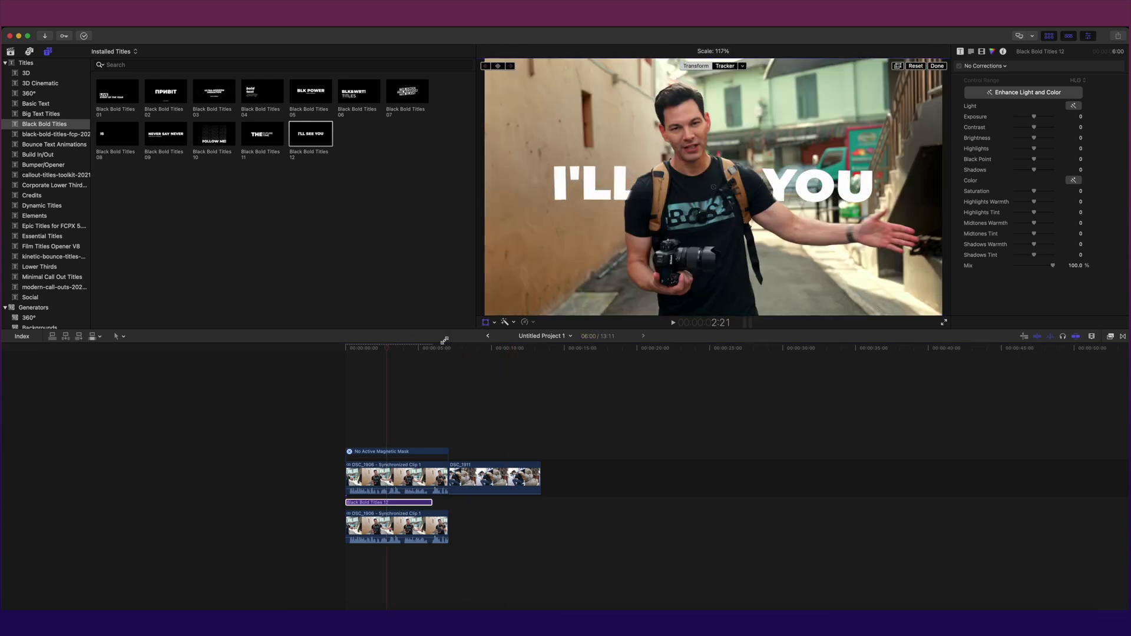
pyautogui.moveTo(629, 188); pyautogui.dragTo(638, 149)
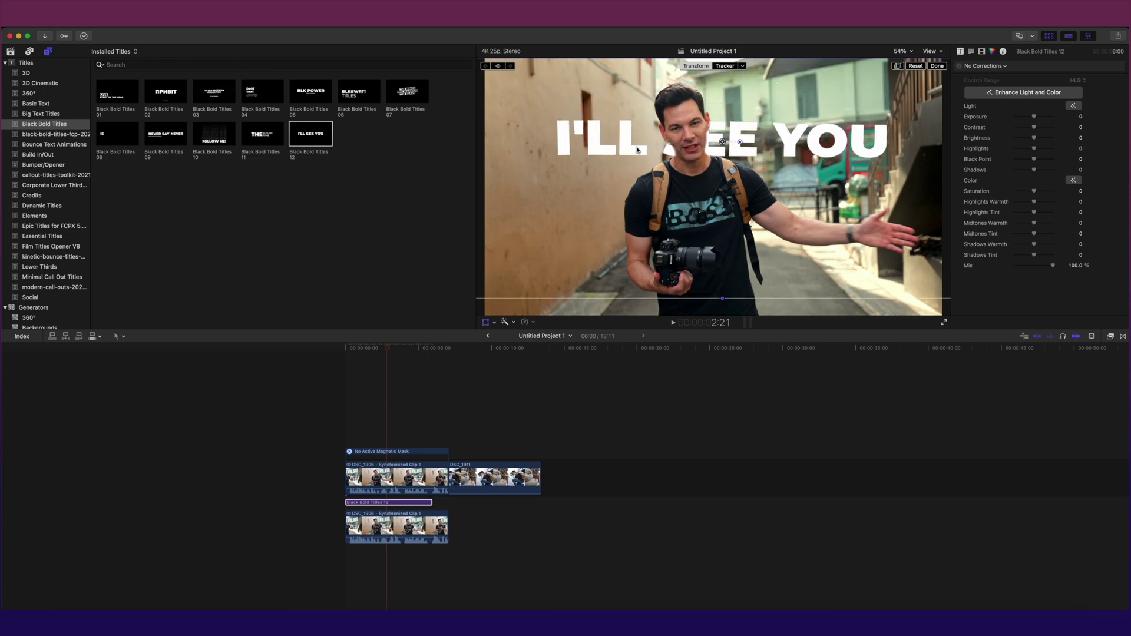
pyautogui.click(354, 348)
pyautogui.press('space')
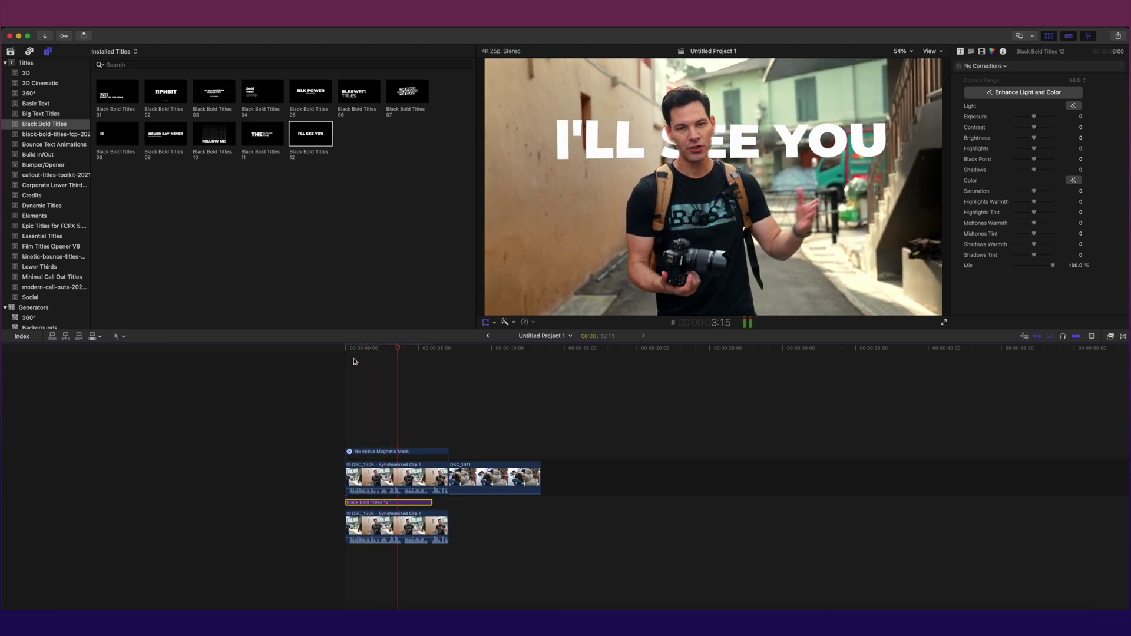
pyautogui.press('space')
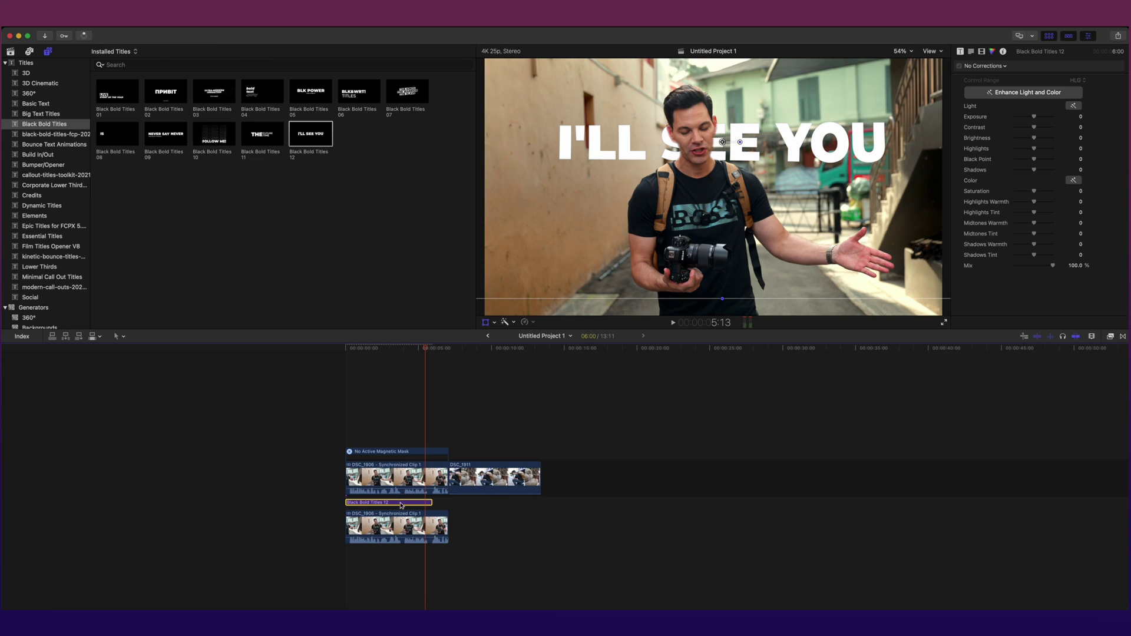
# Delete the Black Bold Titles 12 title and apply the Comic Cool look to DSC_1906
pyautogui.press('Delete')
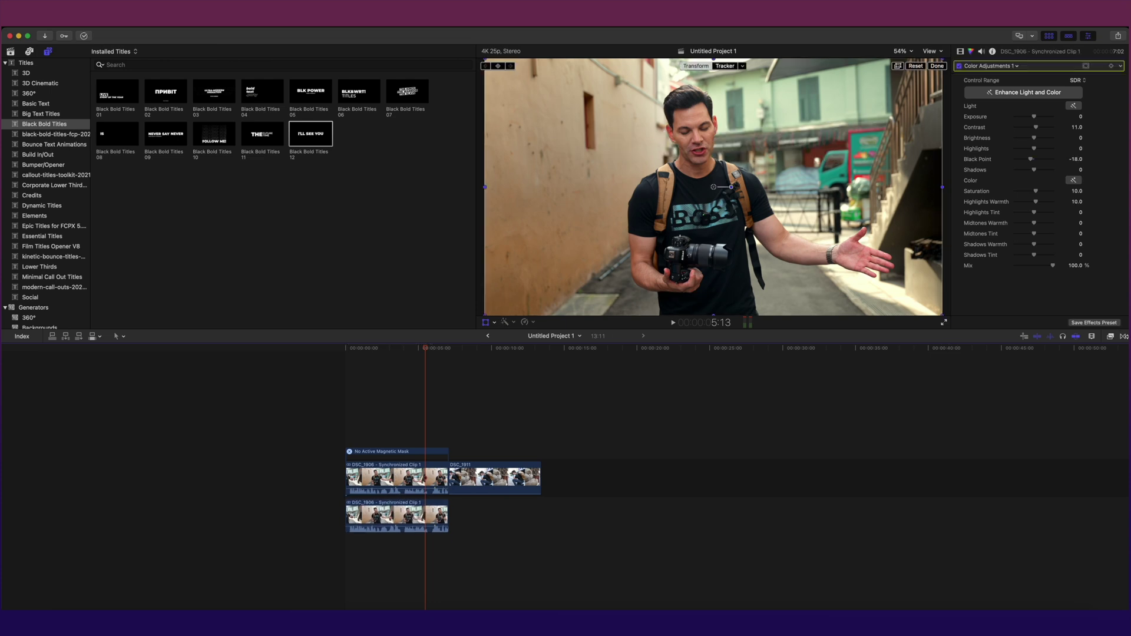
pyautogui.click(1112, 337)
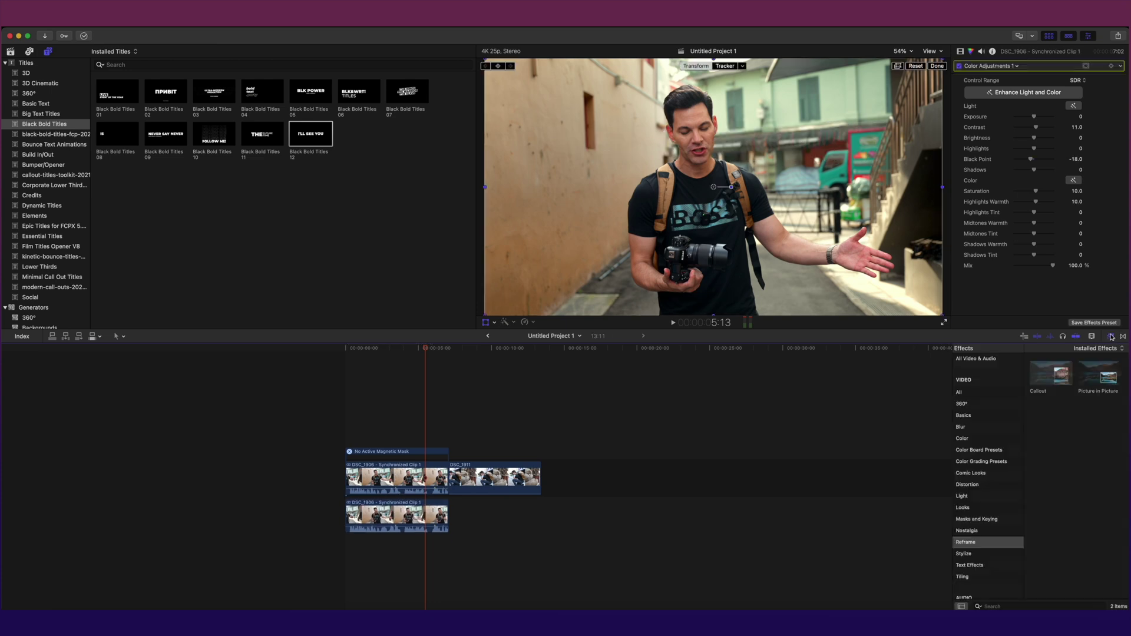
pyautogui.click(980, 473)
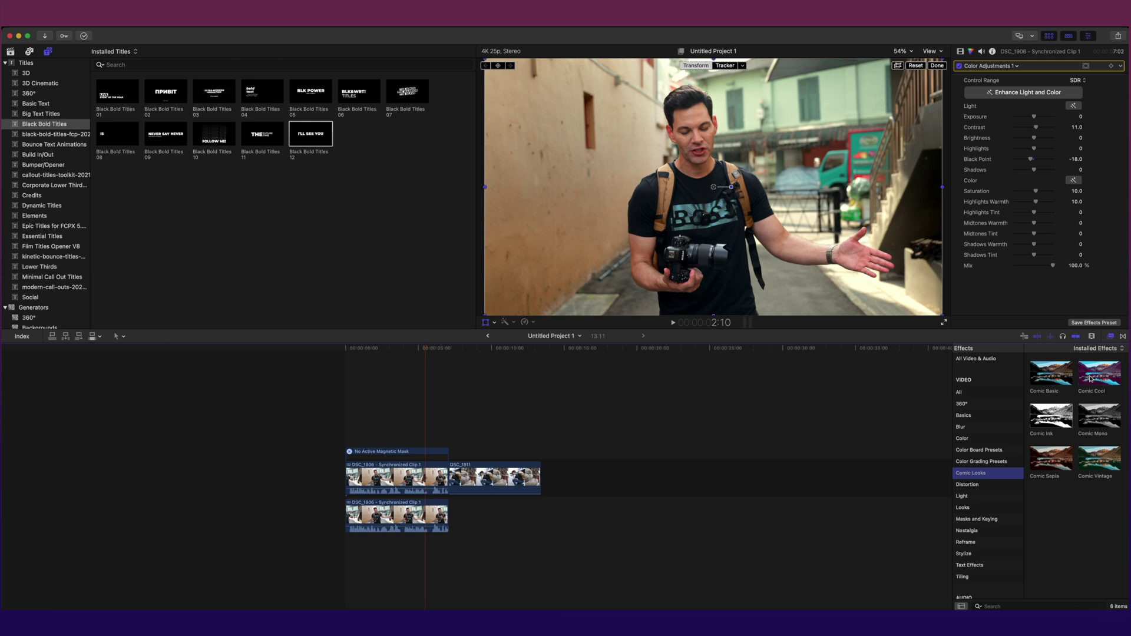
pyautogui.moveTo(1089, 379)
pyautogui.mouseDown()
pyautogui.moveTo(855, 316)
pyautogui.moveTo(746, 238)
pyautogui.moveTo(720, 235)
pyautogui.mouseUp()
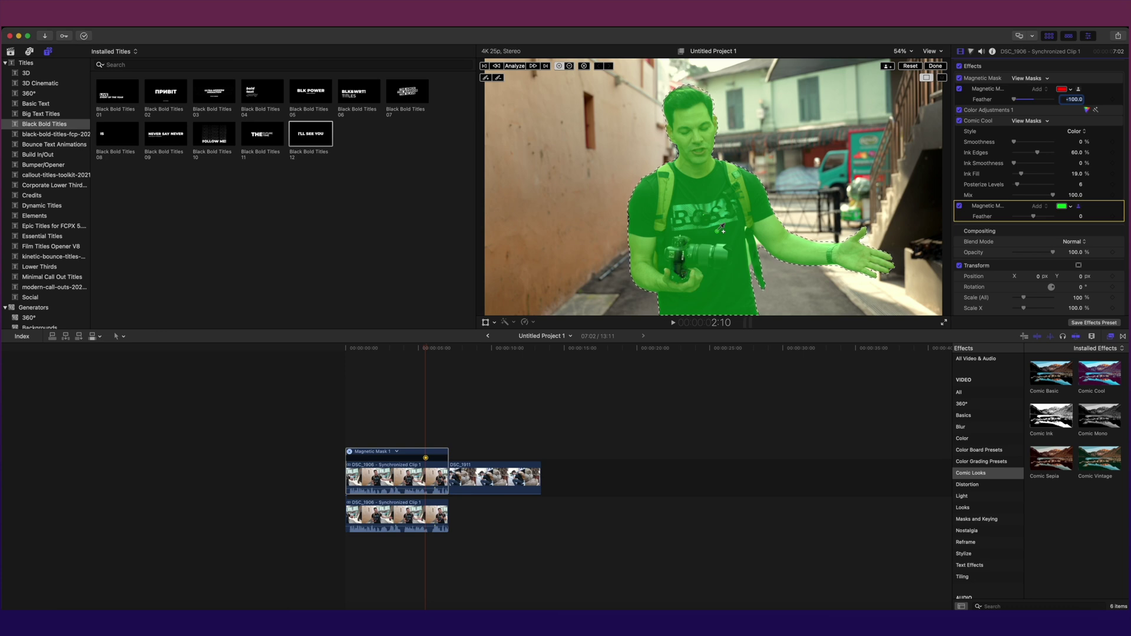
# Refine the Comic Cool mask to exclude the strap and hand, analyze it, finish, and play back
pyautogui.click(569, 66)
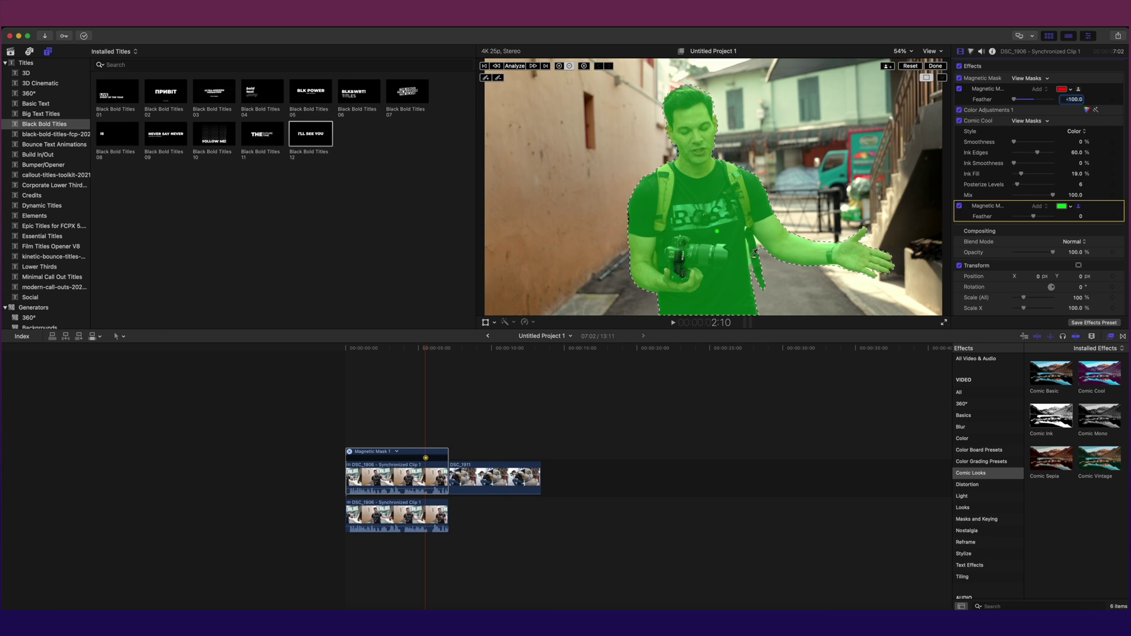
pyautogui.click(753, 253)
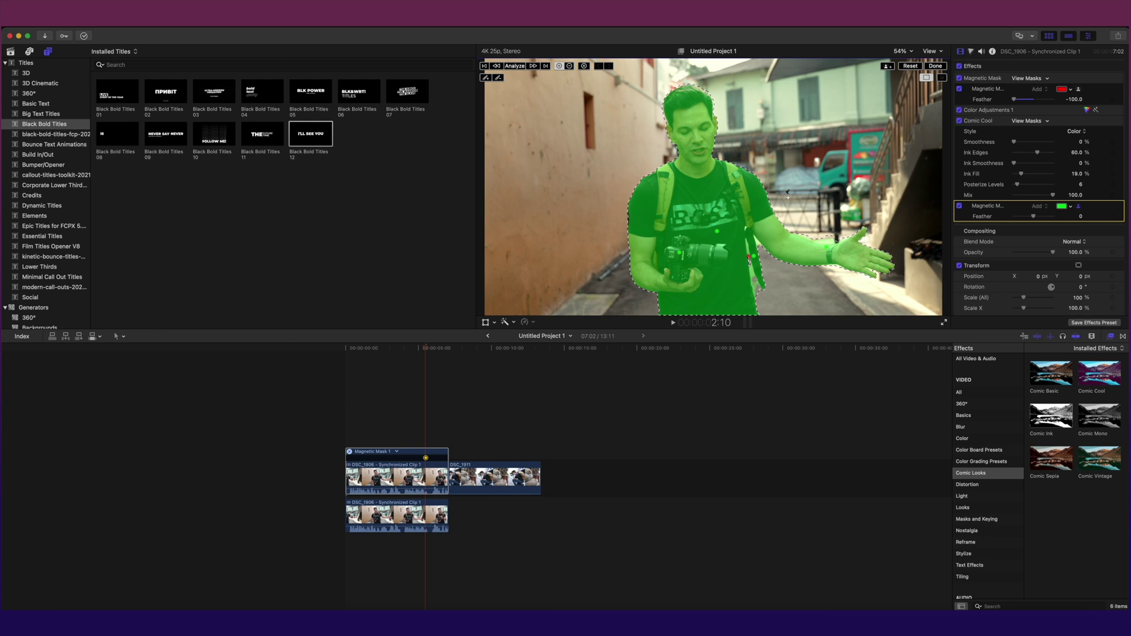
pyautogui.click(498, 77)
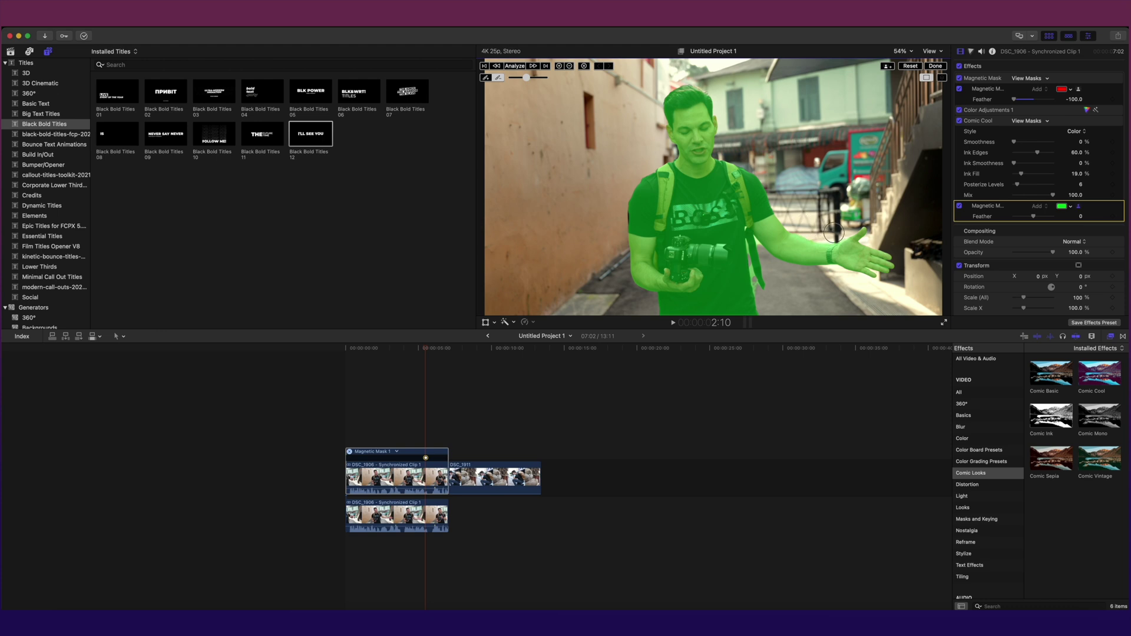
pyautogui.press('alt')
pyautogui.click(515, 65)
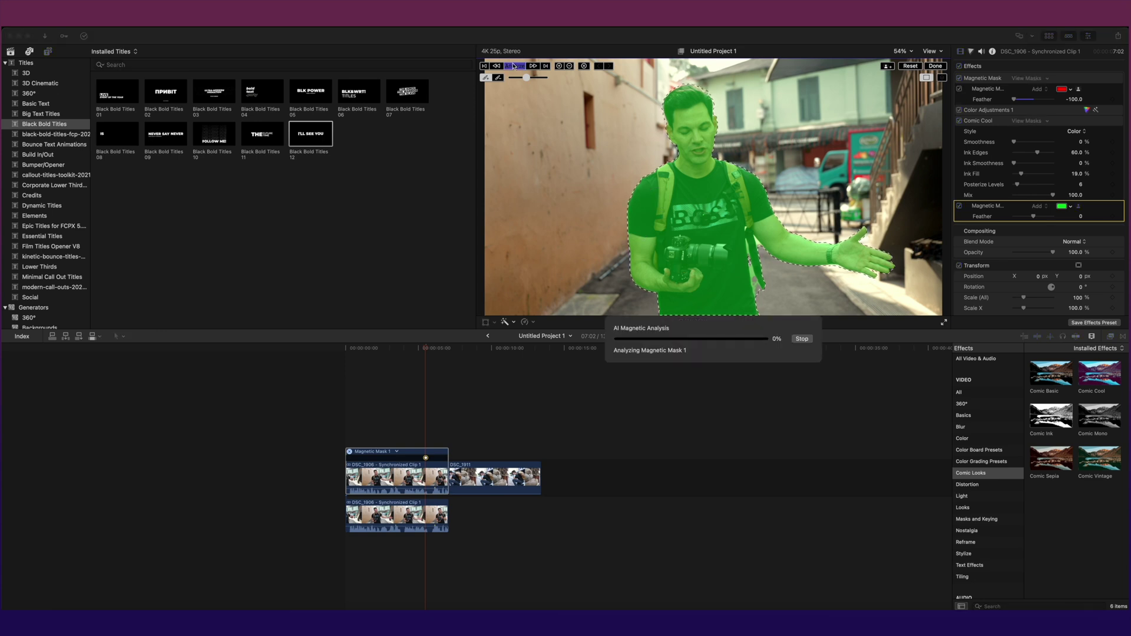
pyautogui.click(935, 66)
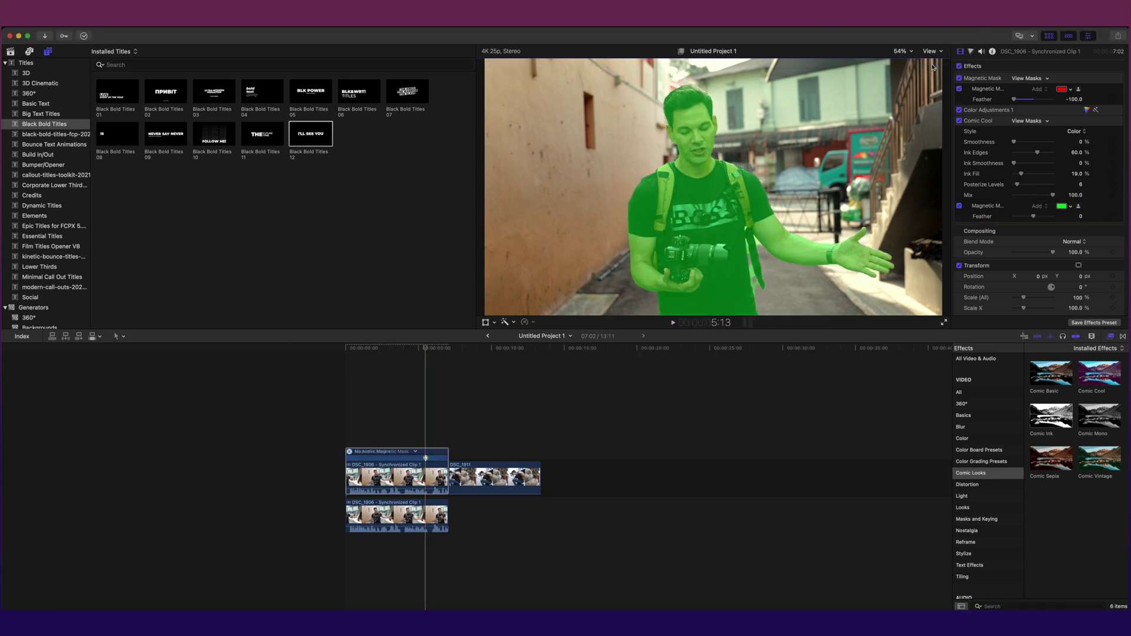
pyautogui.press('space')
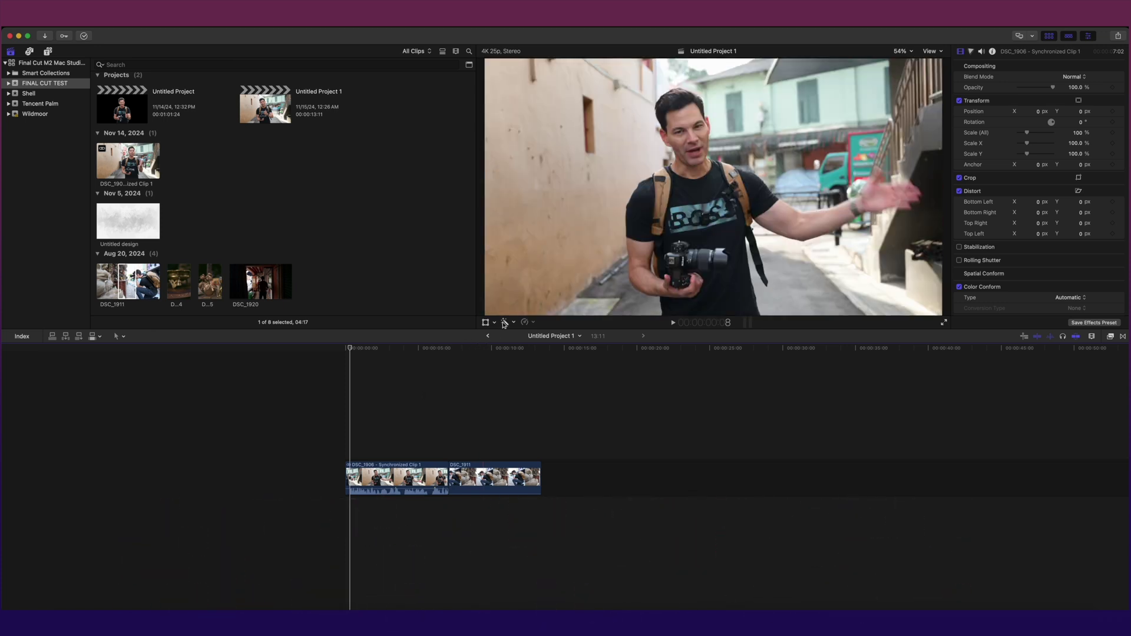
# Transcribe DSC_1906 to captions, play it back, and open the "About a month or so ago" caption
pyautogui.click(394, 479)
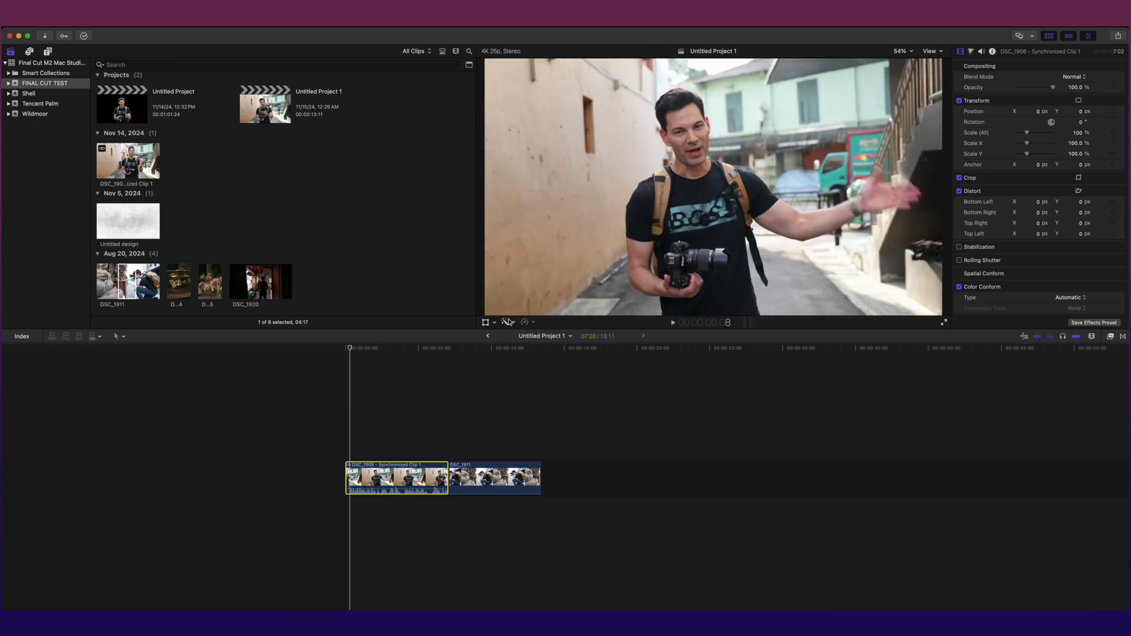
pyautogui.click(505, 322)
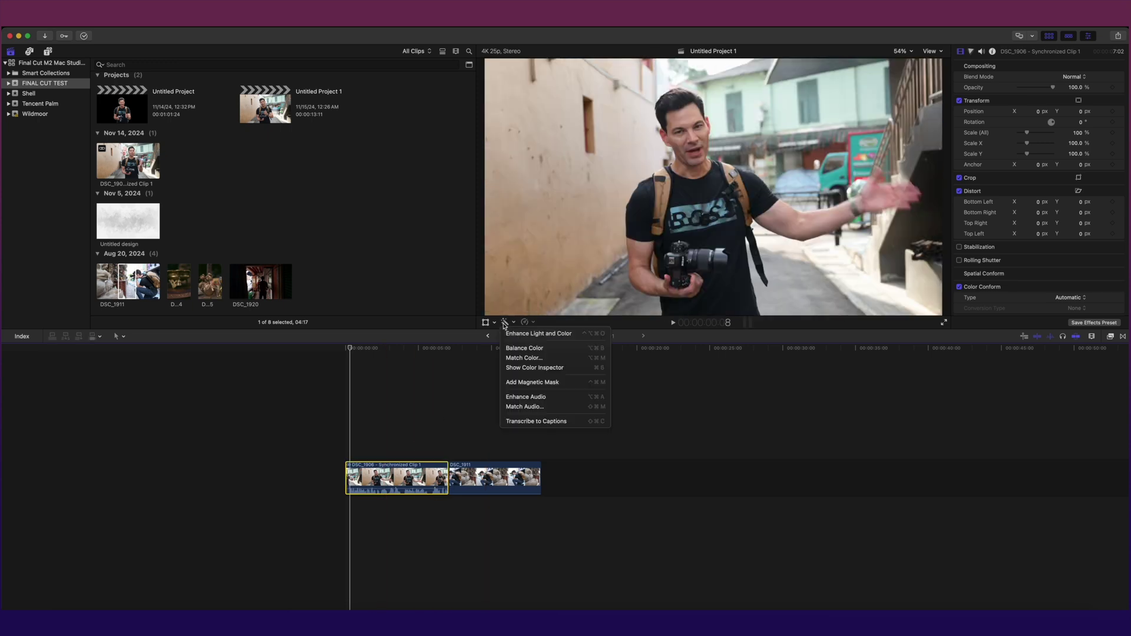
pyautogui.click(518, 420)
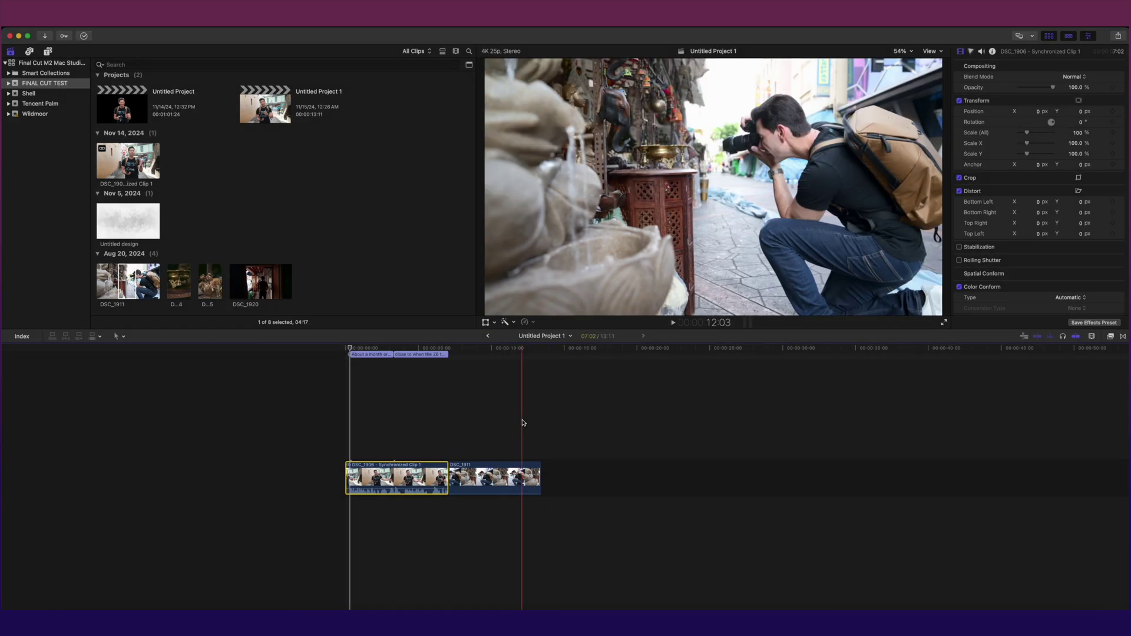
pyautogui.press('space')
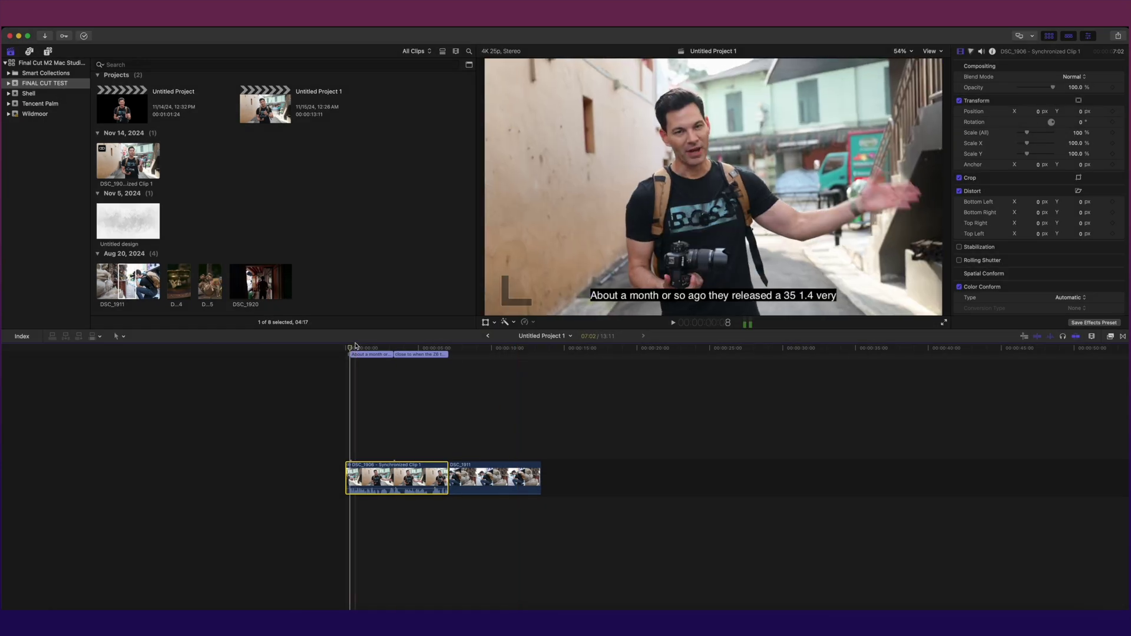
pyautogui.doubleClick(384, 355)
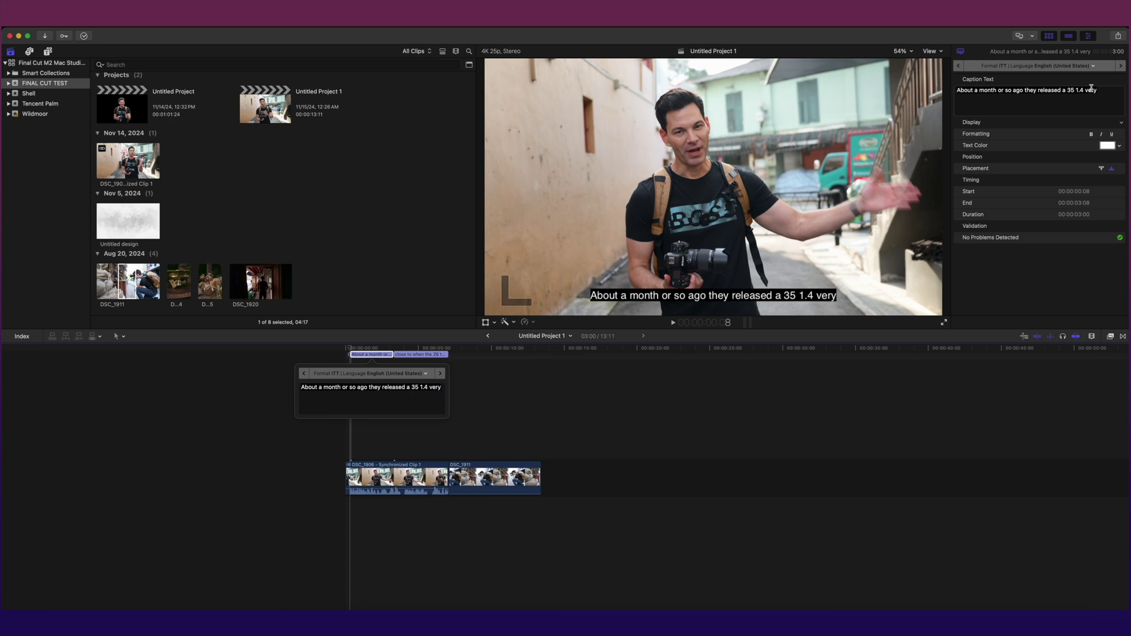
# Make the first caption bold, italic and underlined, switching placement to top and back to bottom
pyautogui.click(1092, 134)
pyautogui.click(1104, 135)
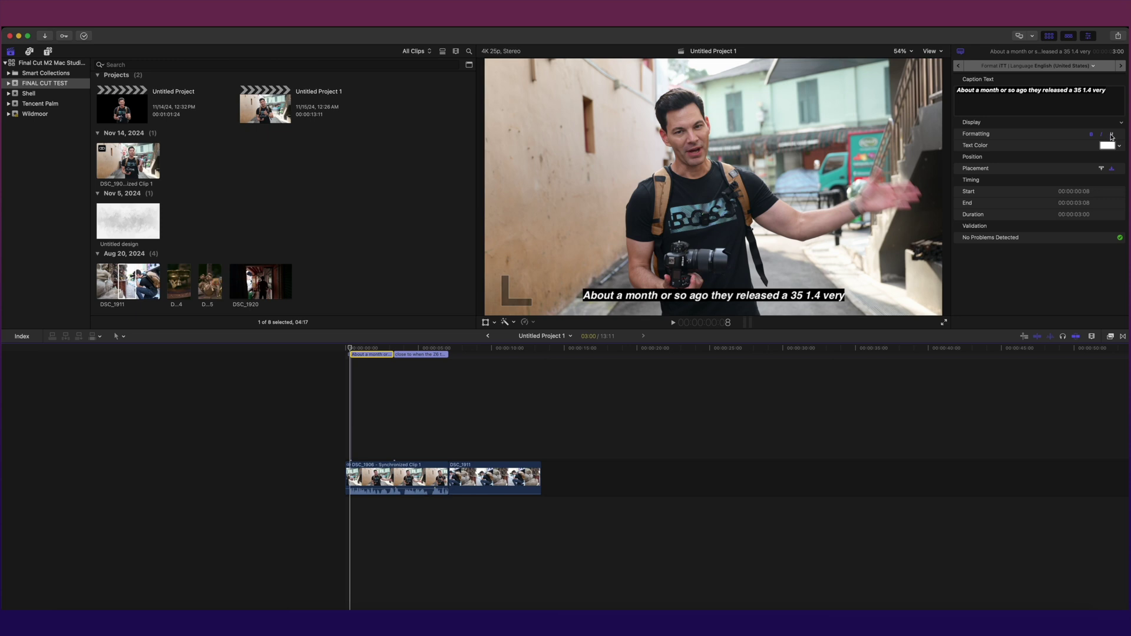
pyautogui.click(1111, 135)
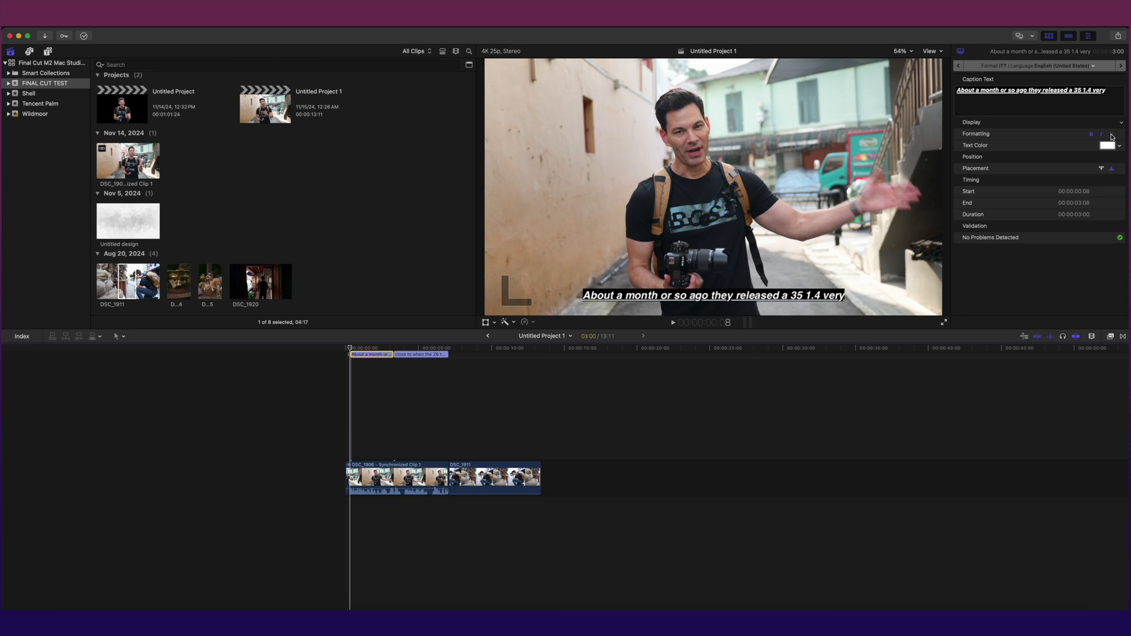
pyautogui.click(1101, 170)
pyautogui.click(1111, 170)
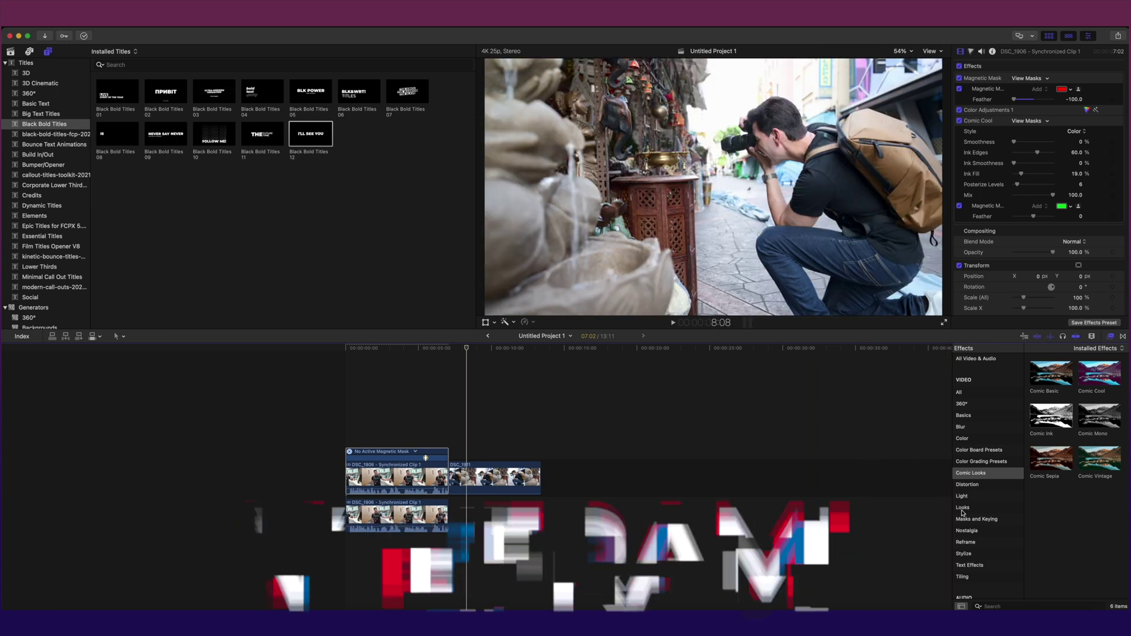
# Apply the Reframe Callout effect to DSC_1911 and zoom it onto the photographer's camera
pyautogui.click(967, 544)
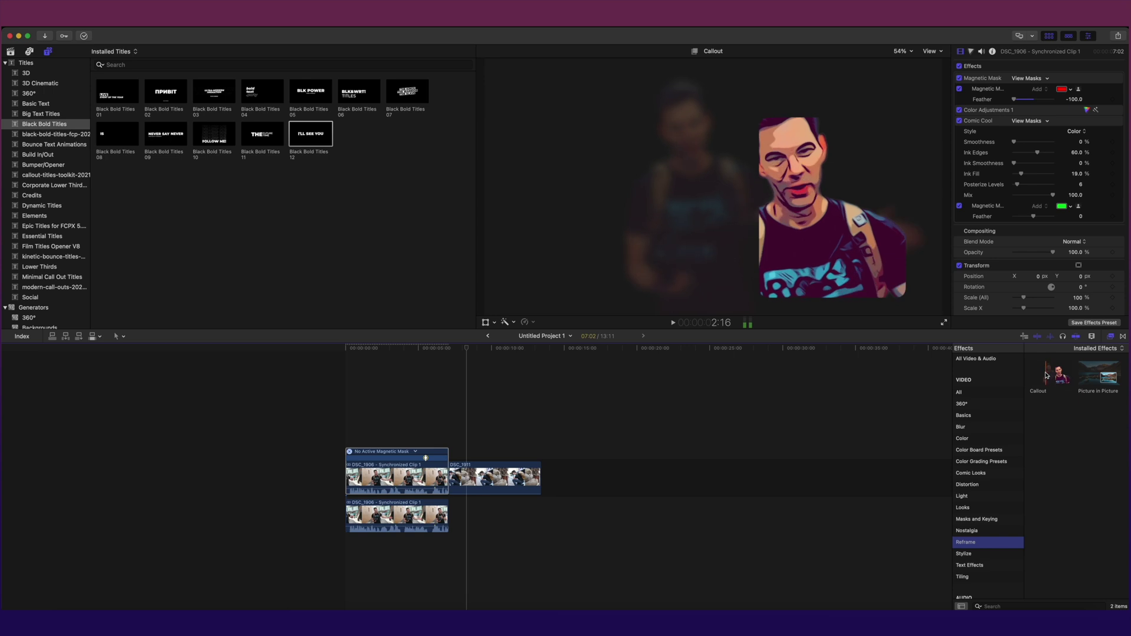
pyautogui.moveTo(1046, 375); pyautogui.dragTo(523, 471)
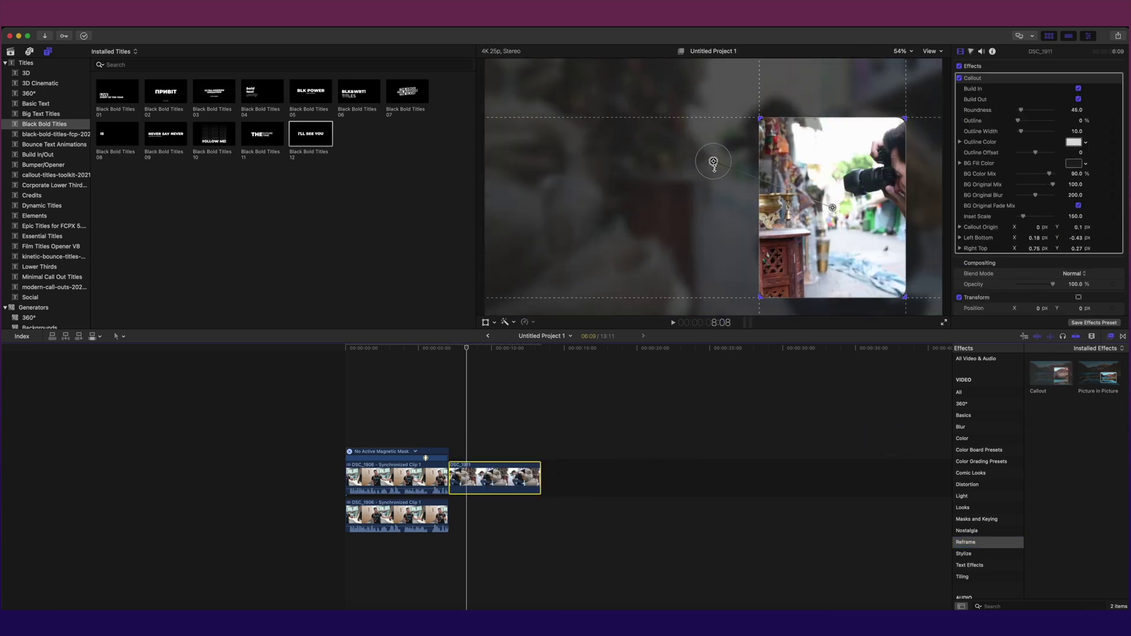
pyautogui.moveTo(712, 161); pyautogui.dragTo(739, 141)
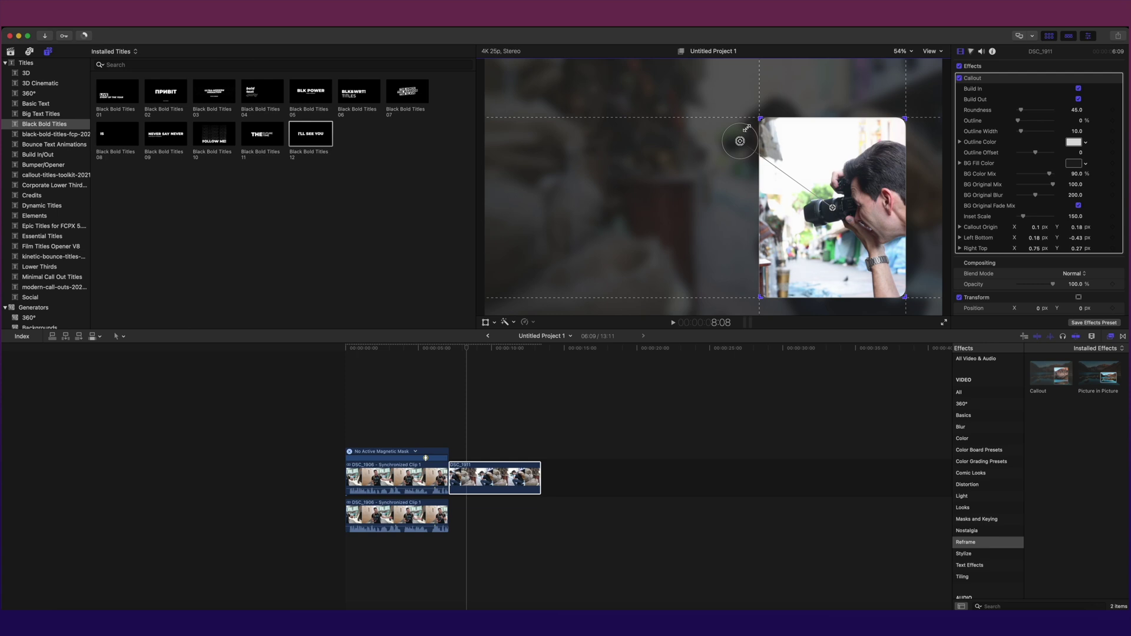
pyautogui.moveTo(747, 127); pyautogui.dragTo(721, 115)
# Ease the zoom and reshape the callout into a wide box at lower left
pyautogui.moveTo(841, 175); pyautogui.dragTo(581, 167)
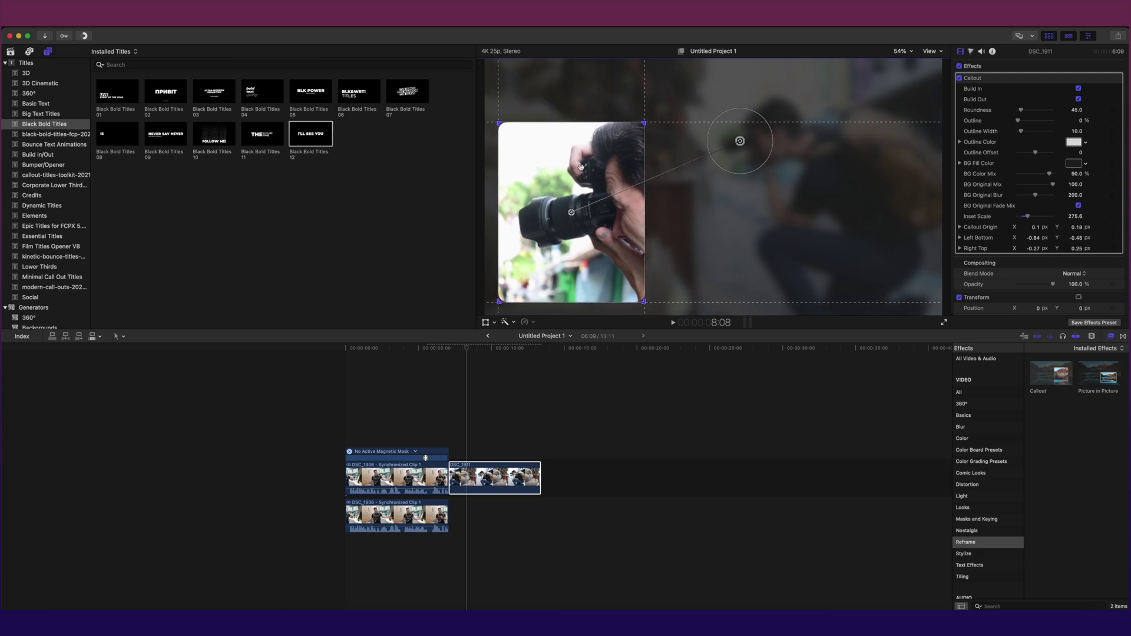
pyautogui.moveTo(643, 123); pyautogui.dragTo(606, 176)
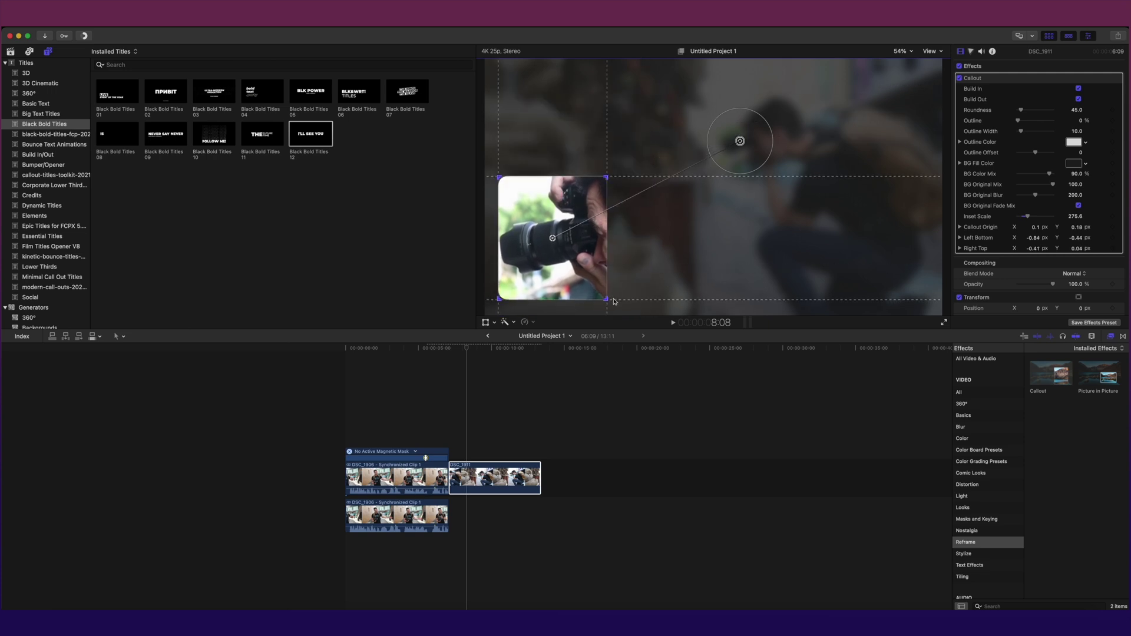
pyautogui.moveTo(606, 299); pyautogui.dragTo(768, 307)
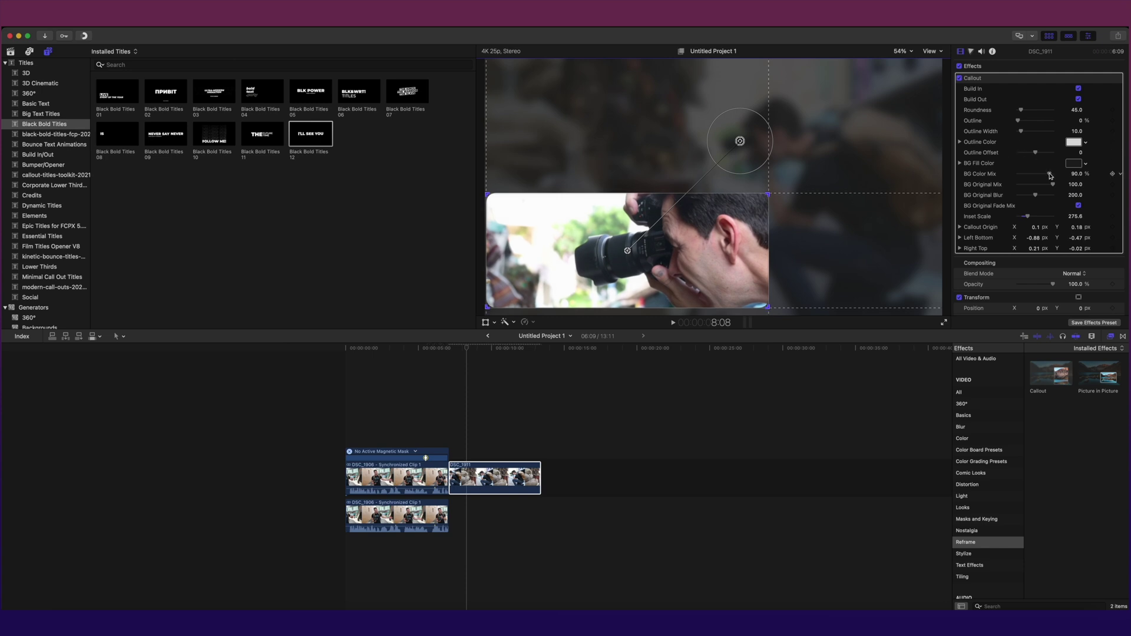
# Set the callout's BG Color Mix to 0% and preview the clip
pyautogui.moveTo(1049, 174); pyautogui.dragTo(1026, 200)
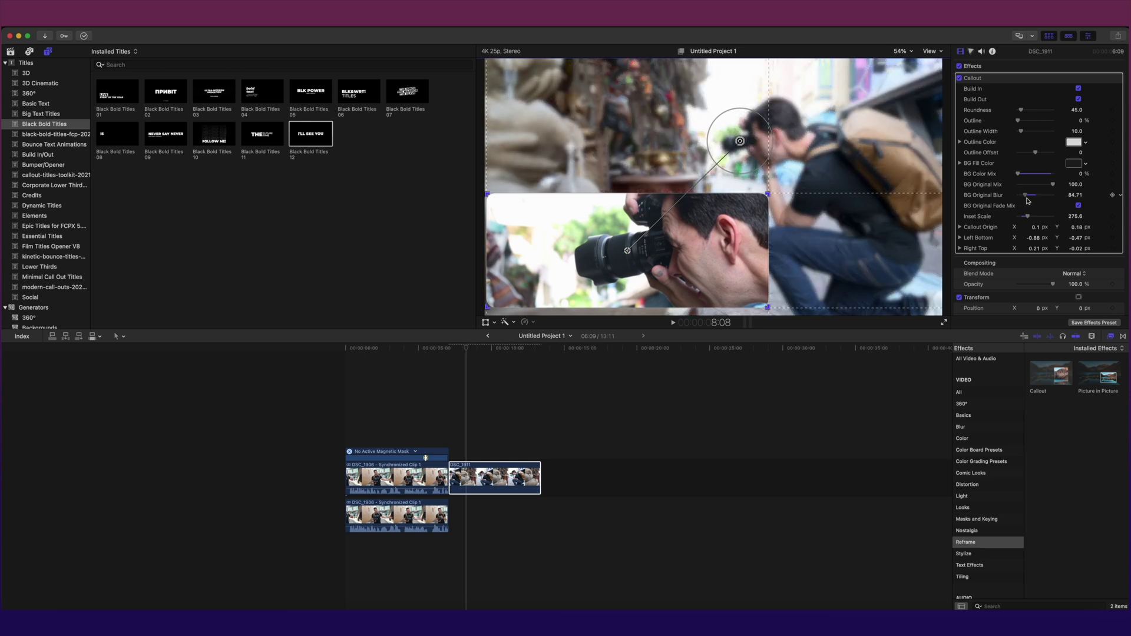
pyautogui.press('space')
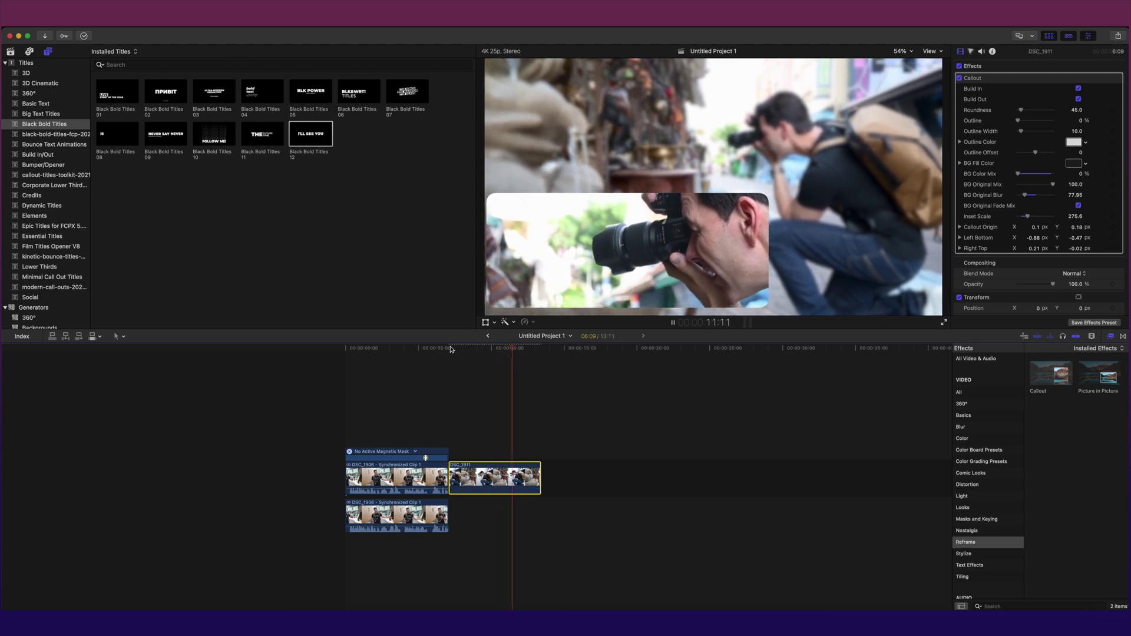
pyautogui.press('space')
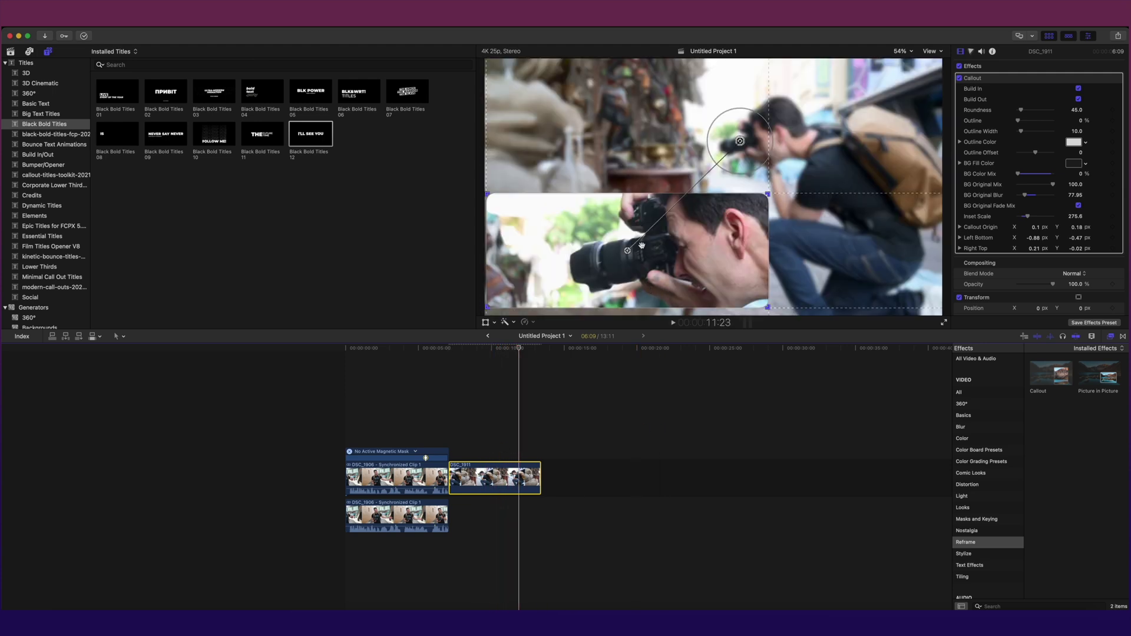
# Give the callout inset a red outline and raise its outline width
pyautogui.click(640, 248)
pyautogui.click(1071, 141)
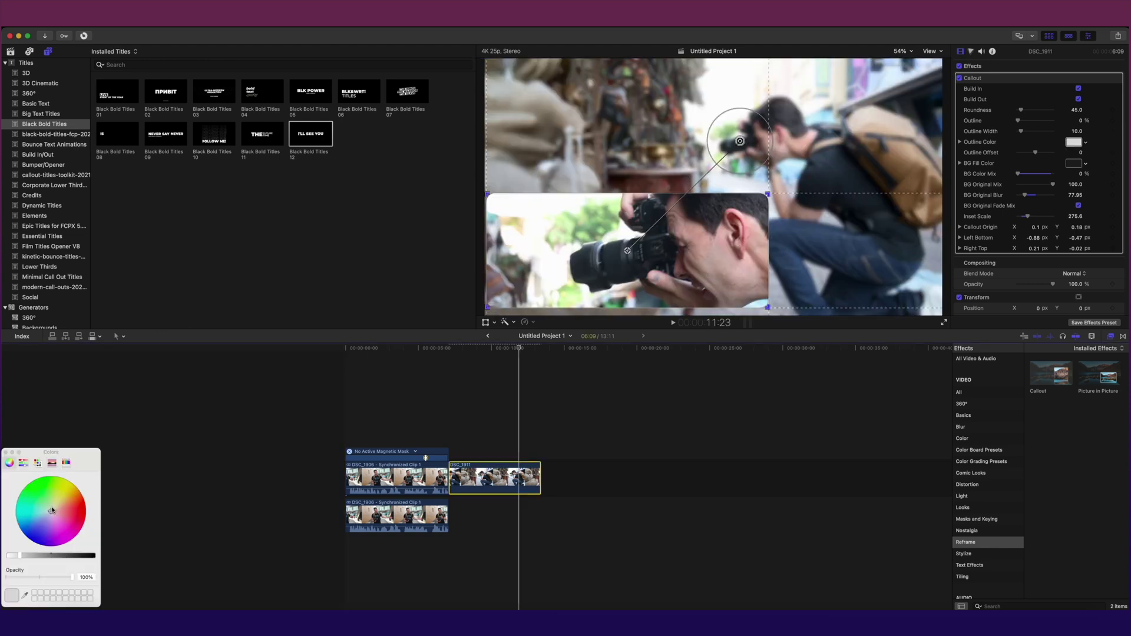
pyautogui.moveTo(53, 510); pyautogui.dragTo(84, 512)
pyautogui.moveTo(1021, 131); pyautogui.dragTo(1023, 122)
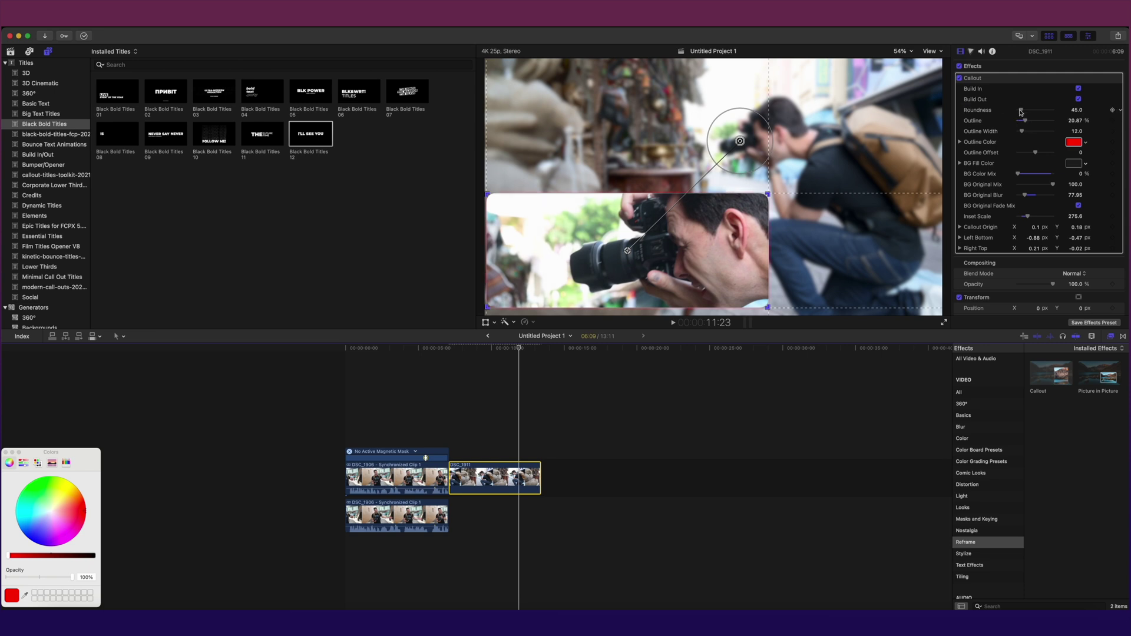
# Round the inset corners to Roundness 373.52 and replay the callout animating in
pyautogui.moveTo(1021, 110); pyautogui.dragTo(1043, 119)
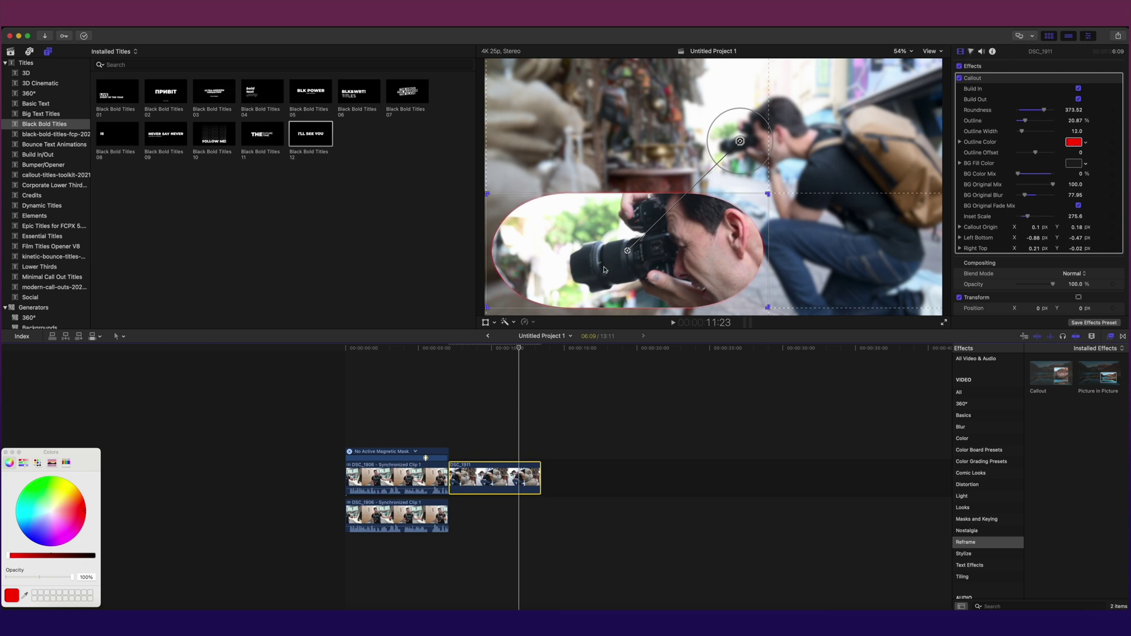
pyautogui.moveTo(518, 349); pyautogui.dragTo(449, 353)
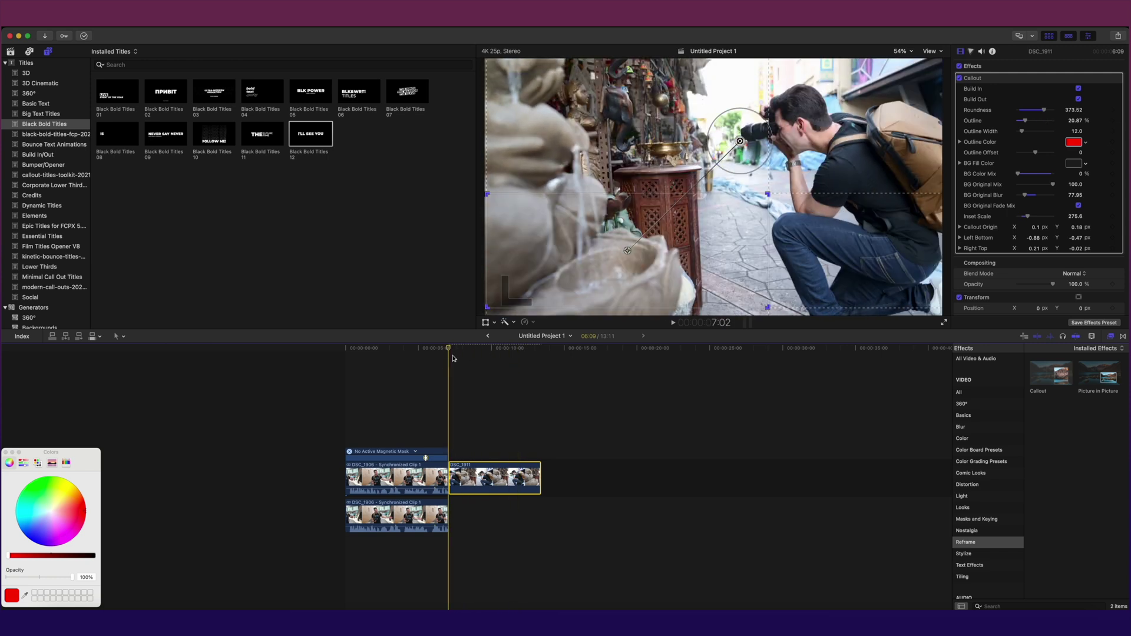
pyautogui.press('space')
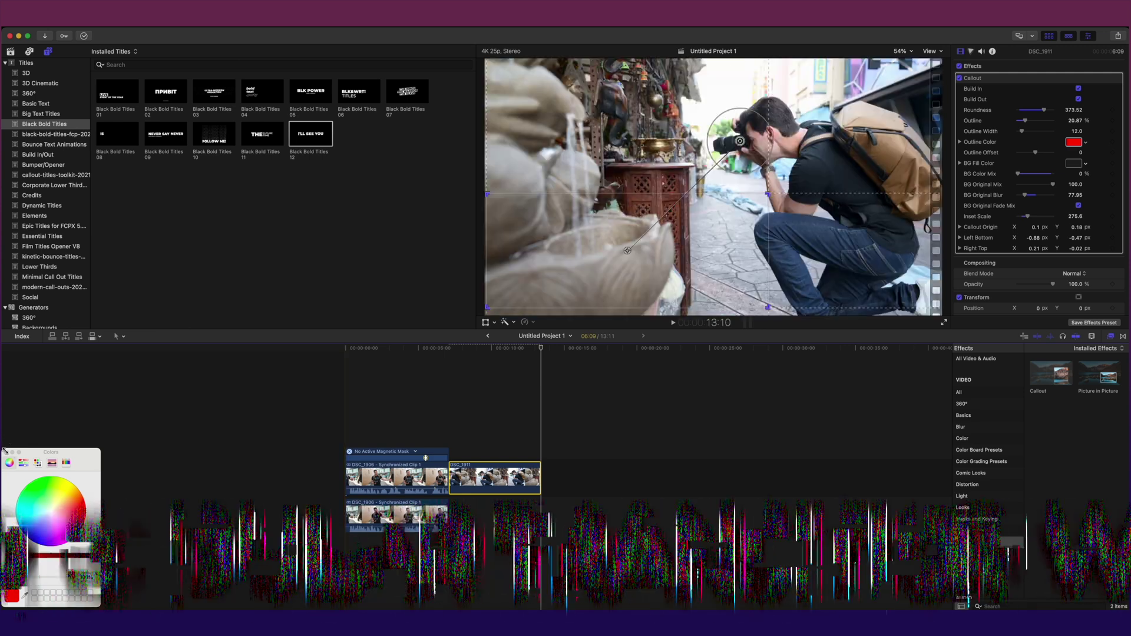
# Place the Untitled design clip in the timeline above DSC_1911
pyautogui.click(1123, 335)
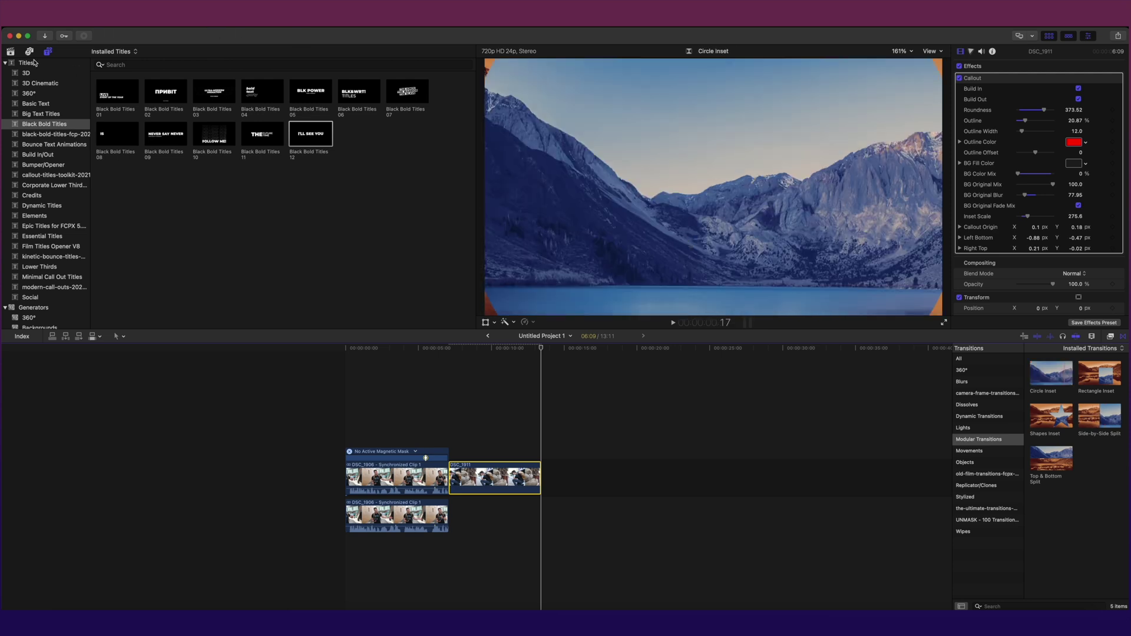
pyautogui.click(10, 52)
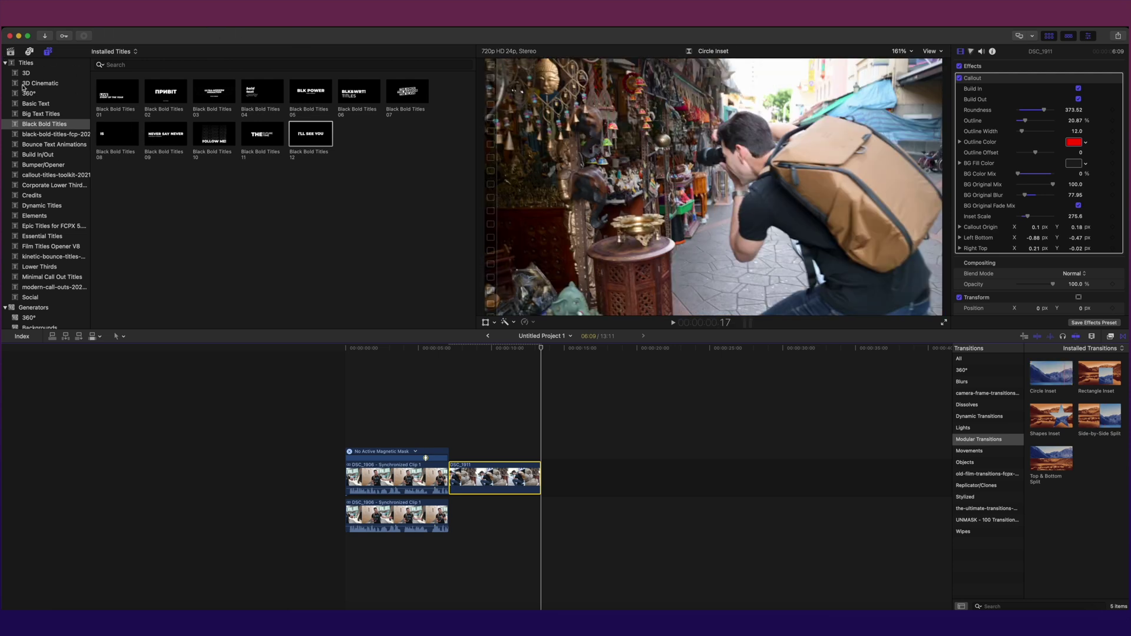
pyautogui.moveTo(129, 221); pyautogui.dragTo(450, 426)
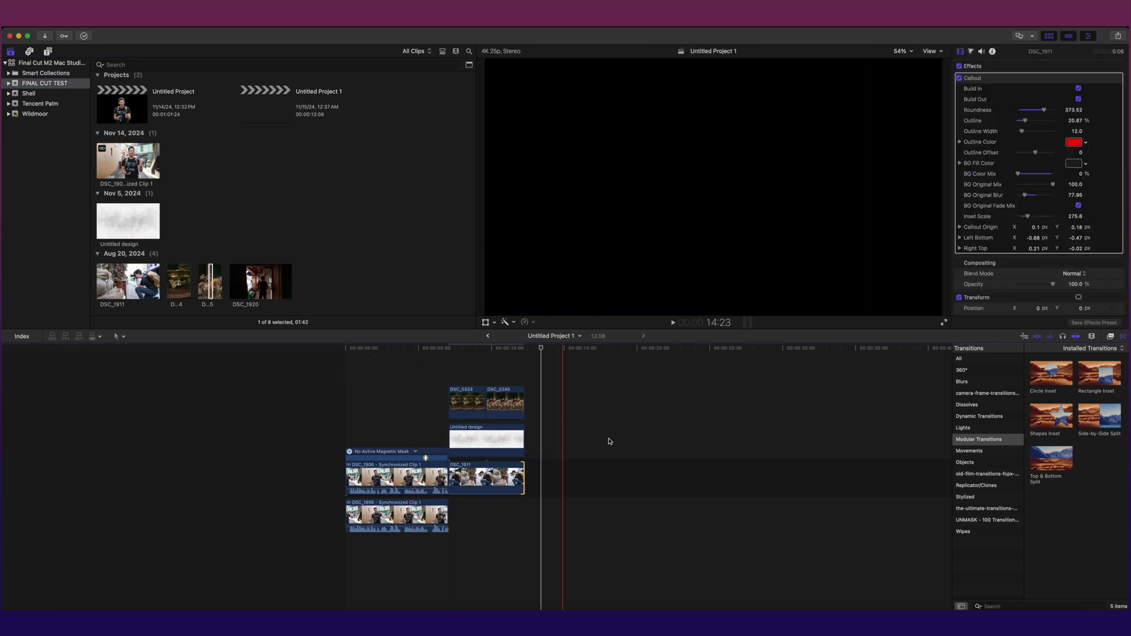
# Add a Side-by-Side Split transition to DSC_5345 and play it back twice
pyautogui.moveTo(1086, 435); pyautogui.dragTo(529, 403)
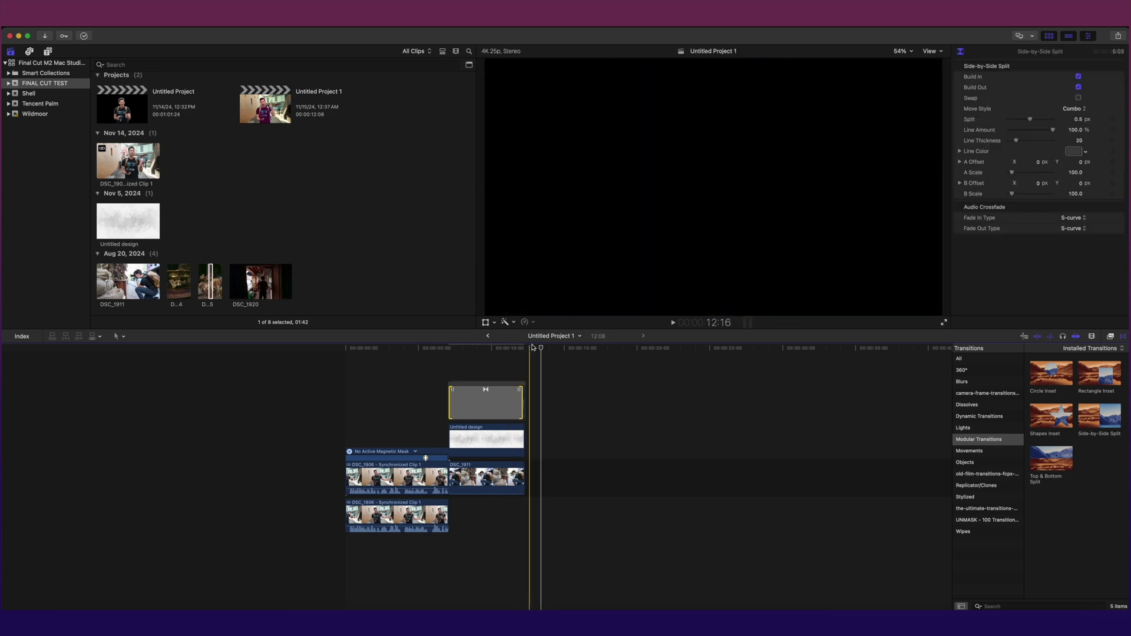
pyautogui.press('space')
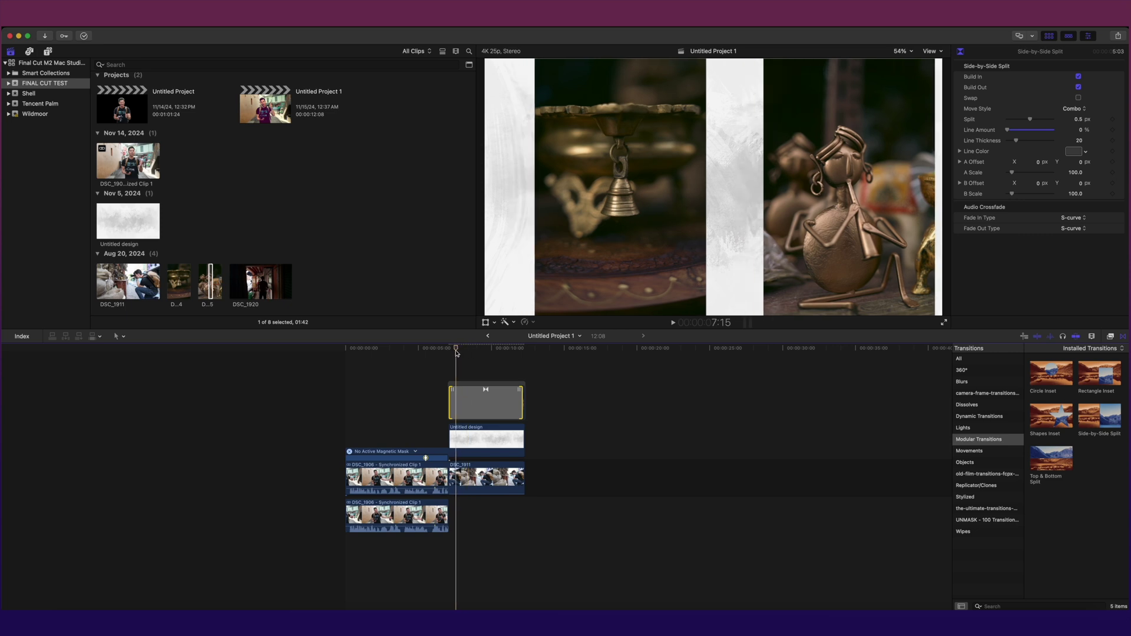
pyautogui.hotkey('shift', '/')
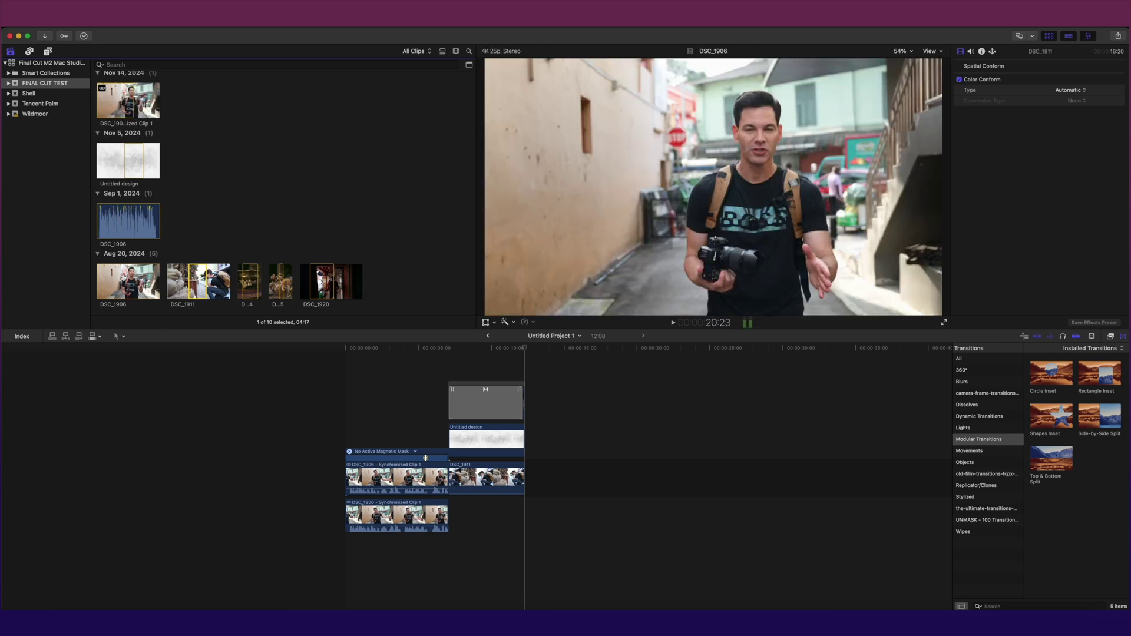
# Hide the DSC_1906 audio and video clips from the library browser
pyautogui.click(115, 243)
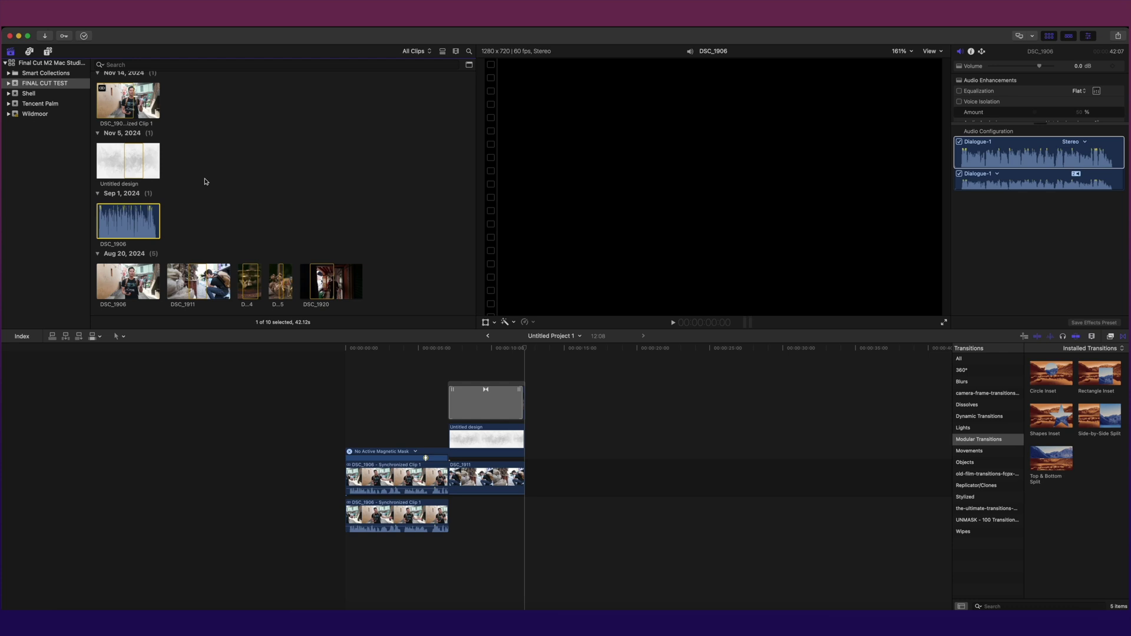
pyautogui.rightClick(127, 217)
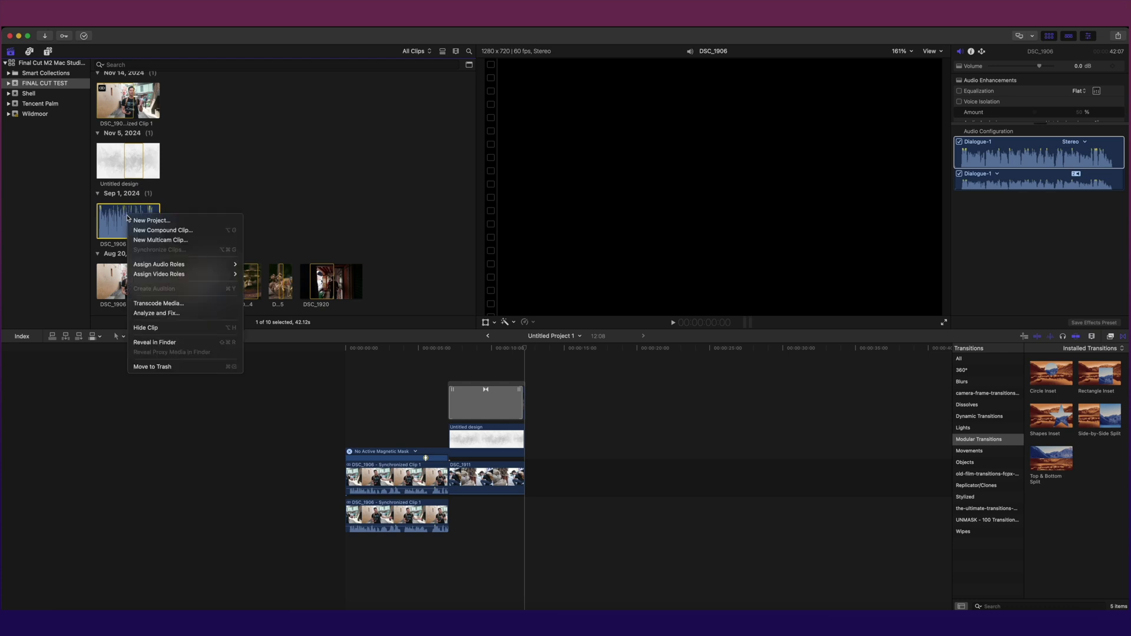
pyautogui.click(145, 329)
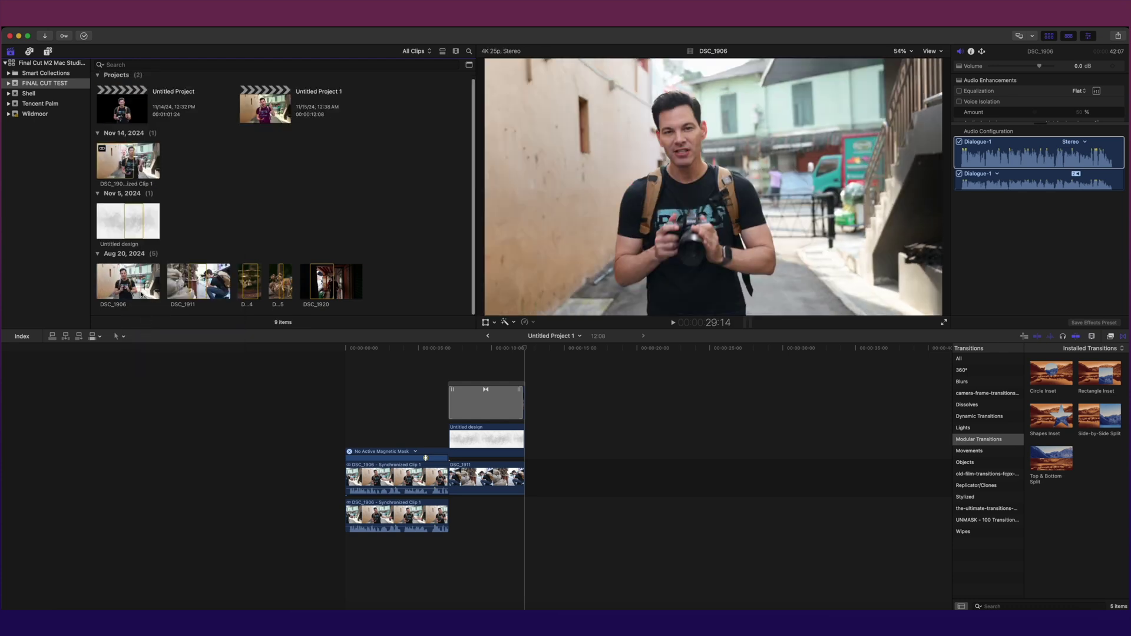
pyautogui.rightClick(142, 295)
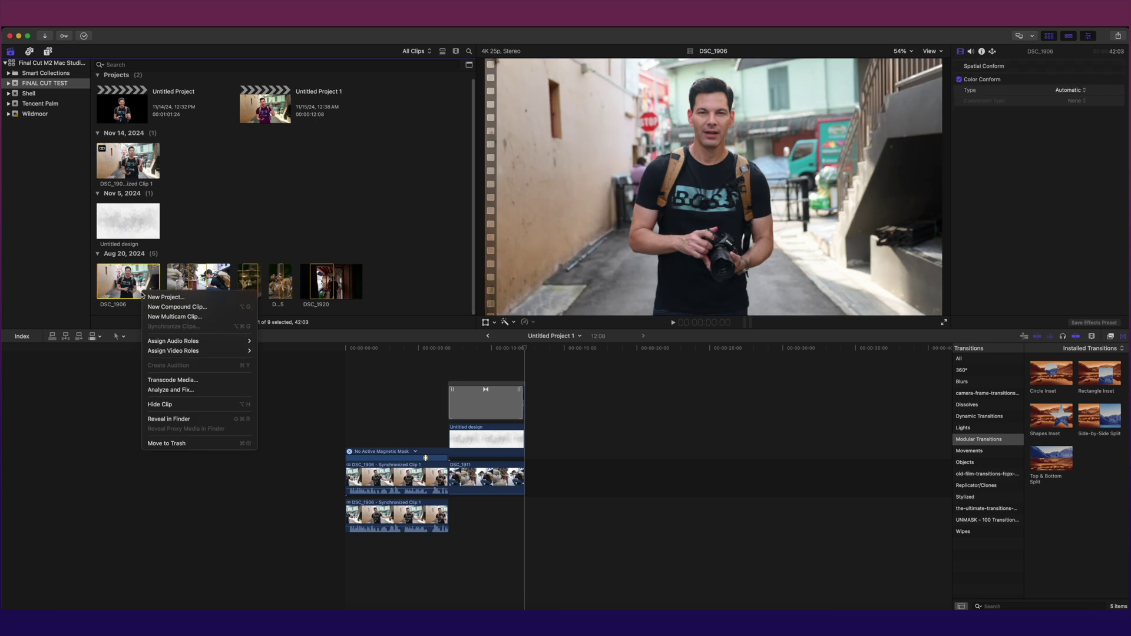
pyautogui.click(158, 405)
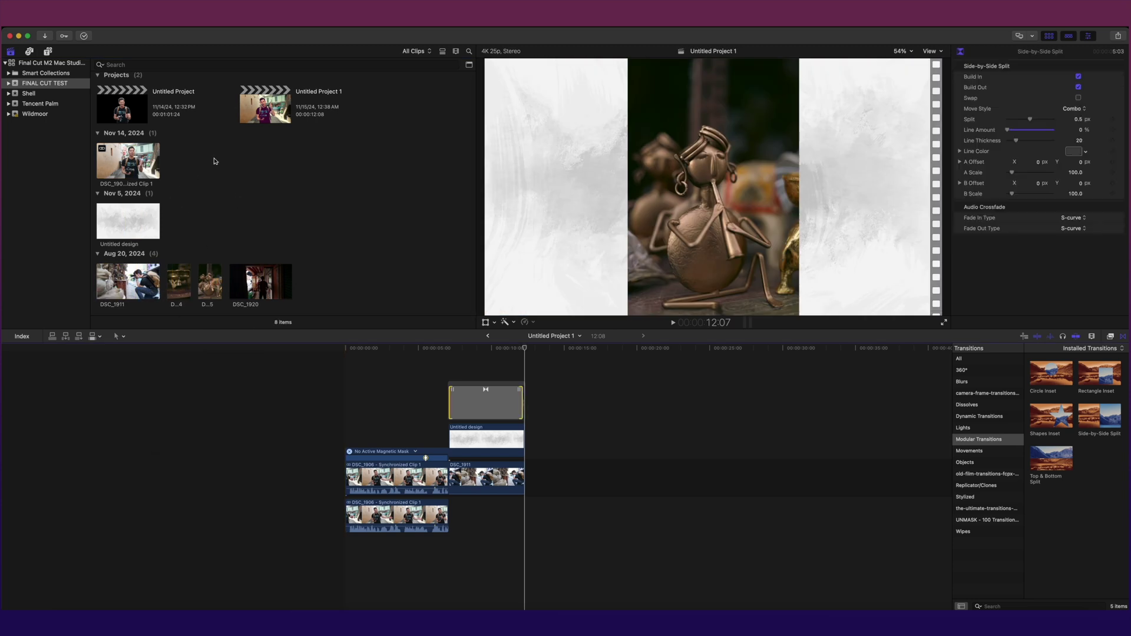
# Toggle Show Hidden Clips on to check them, then off again
pyautogui.click(456, 52)
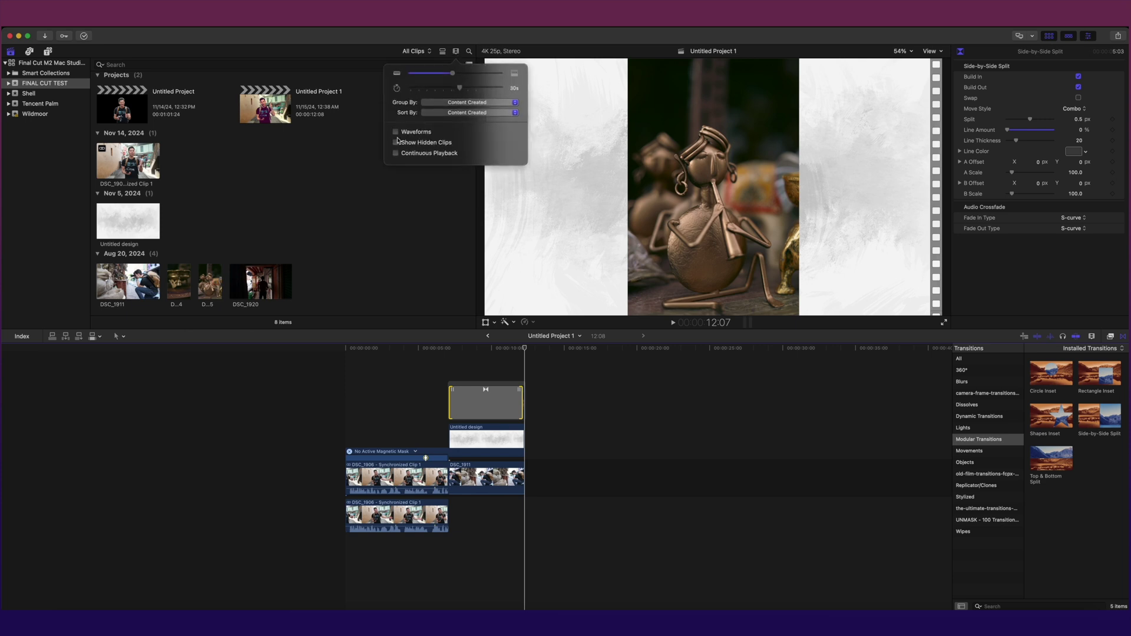
pyautogui.click(396, 143)
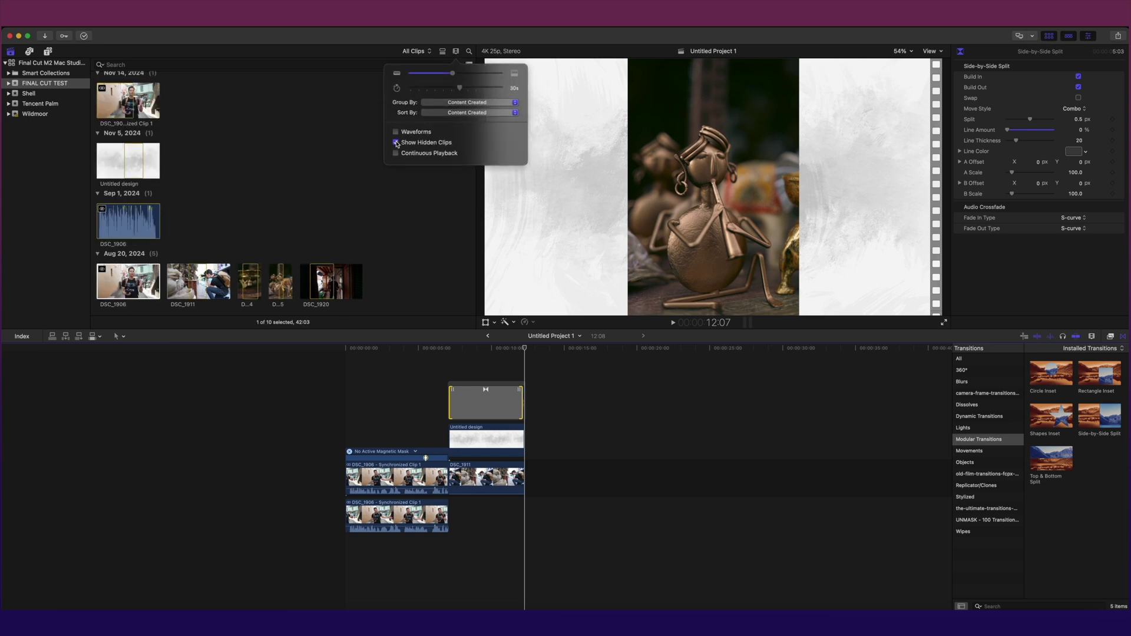
pyautogui.click(395, 142)
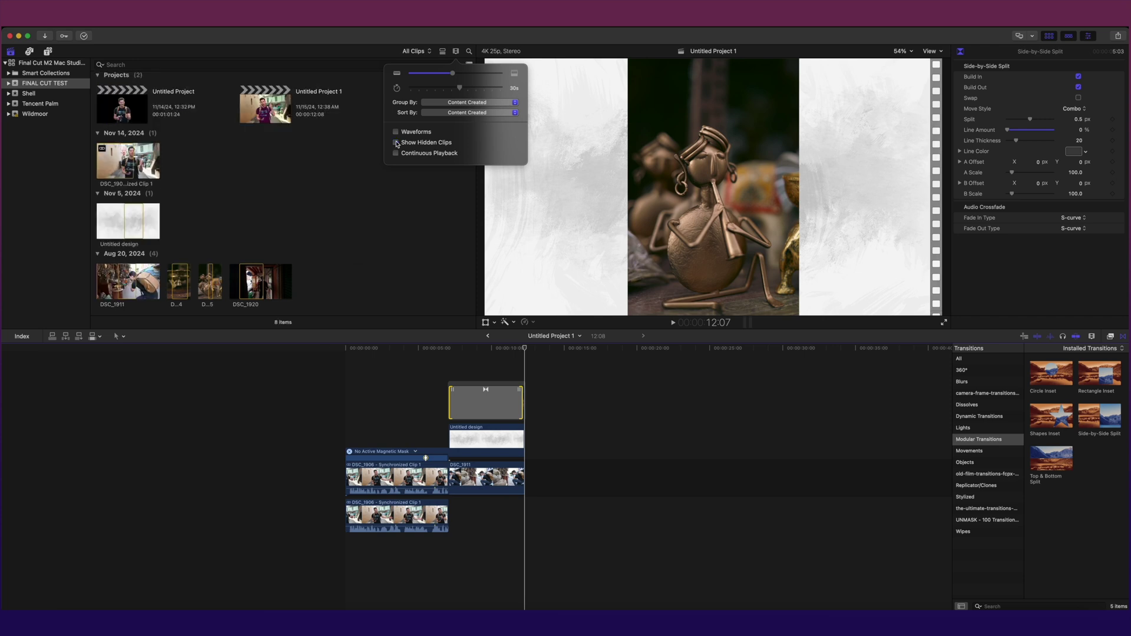